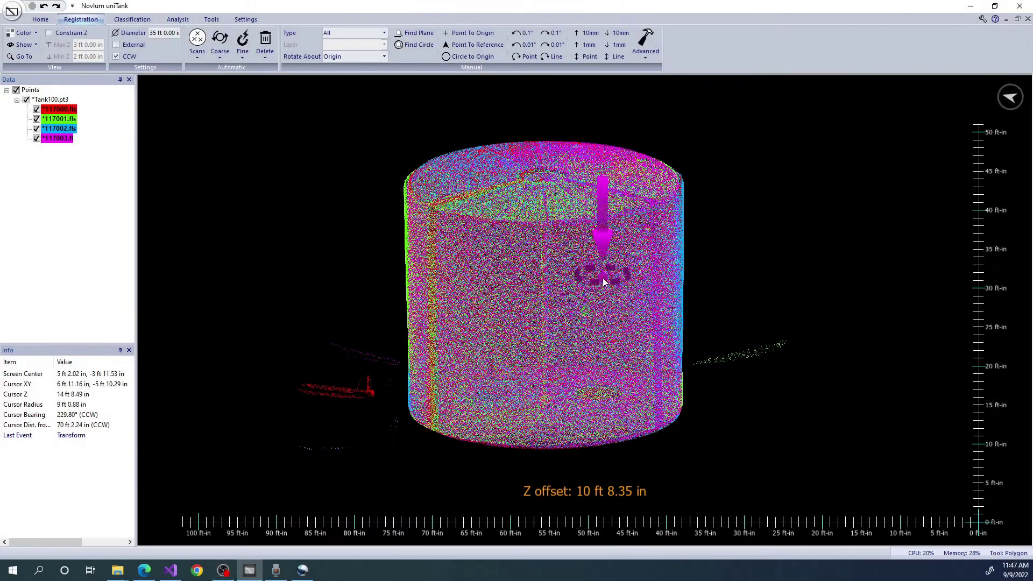
Tilt the camera from the side view to look straight down on the combined tank cloud.
middle_drag(603, 311, 603, 364)
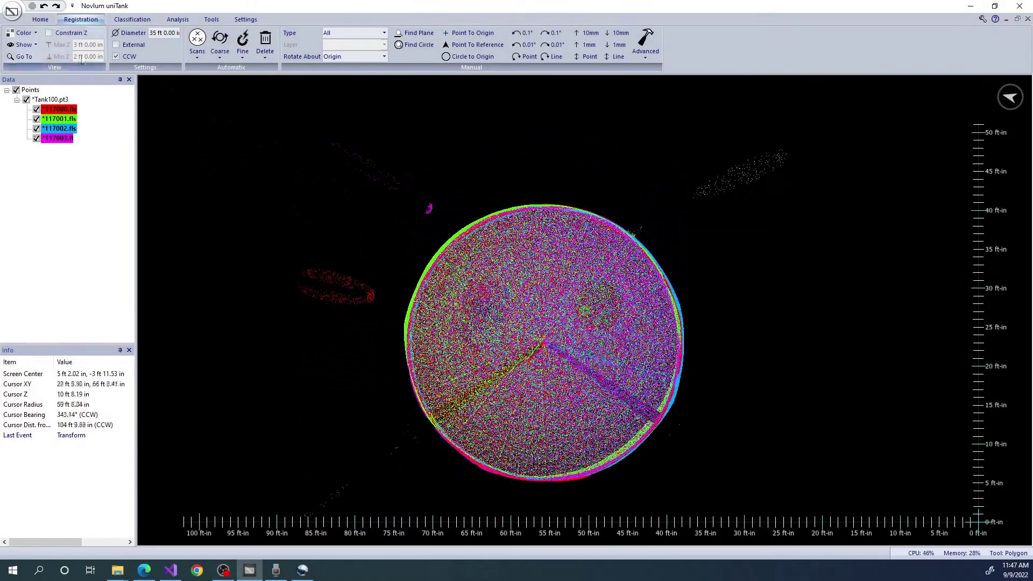
Constrain Z to limit the display to the 0–1 ft shell slice, inspecting the wall ring.
click(84, 36)
scroll(667, 322, up, 3)
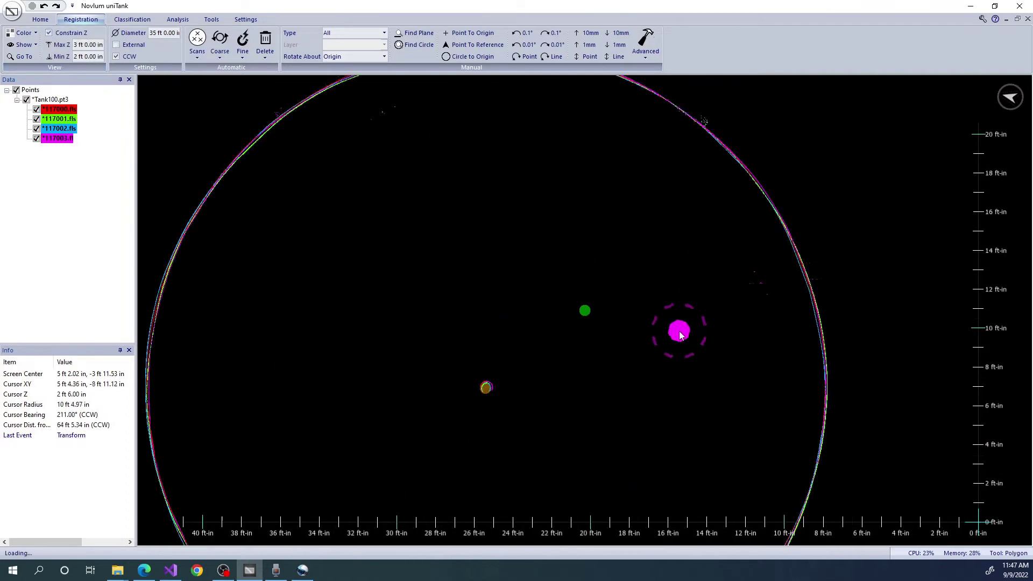
scroll(645, 289, up, 2)
middle_drag(419, 247, 611, 265)
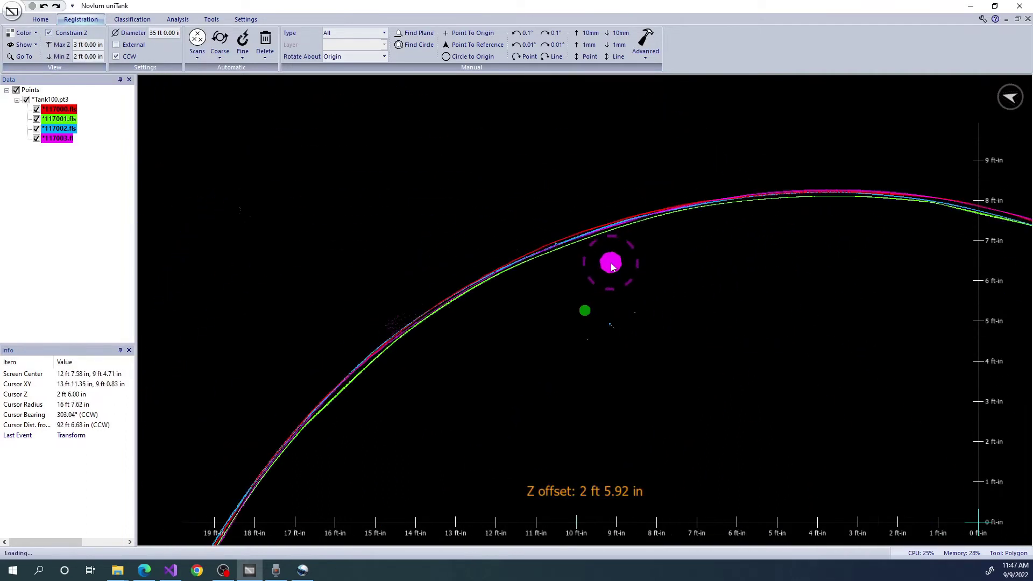
scroll(652, 197, up, 2)
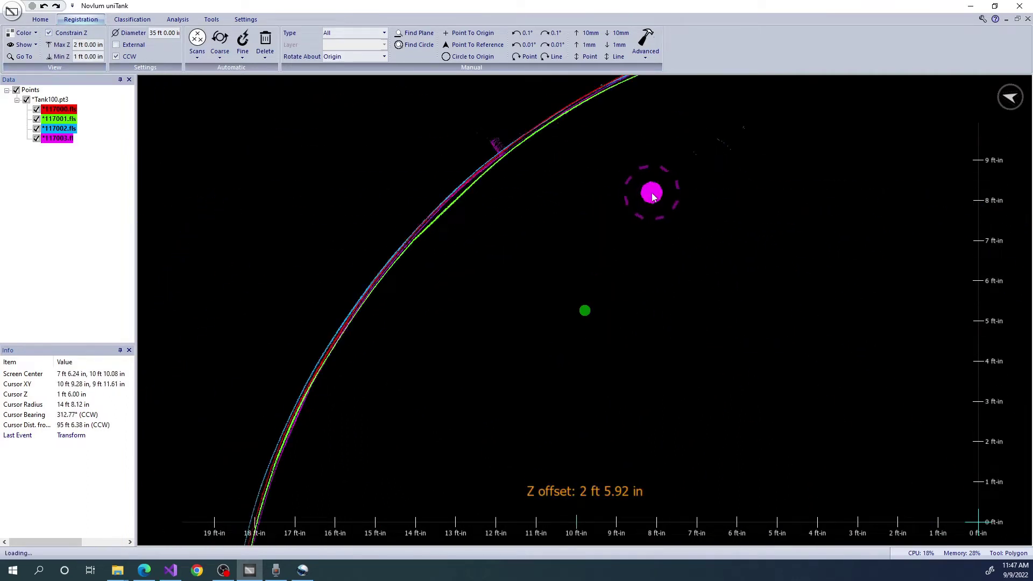
ctrl+scroll(651, 197, down, 2)
scroll(652, 196, down, 3)
ctrl+scroll(635, 200, down, 1)
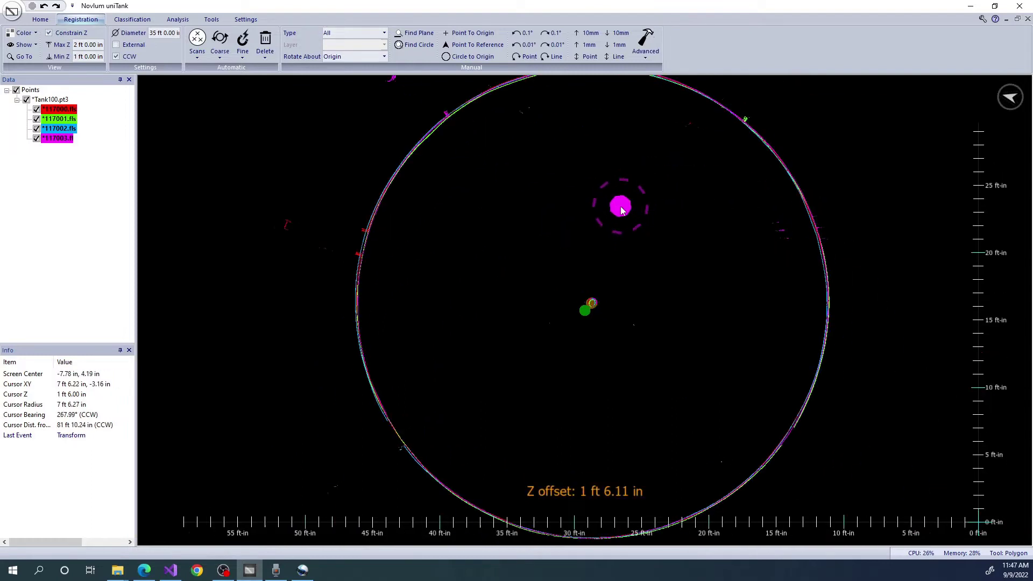
ctrl+scroll(620, 210, down, 1)
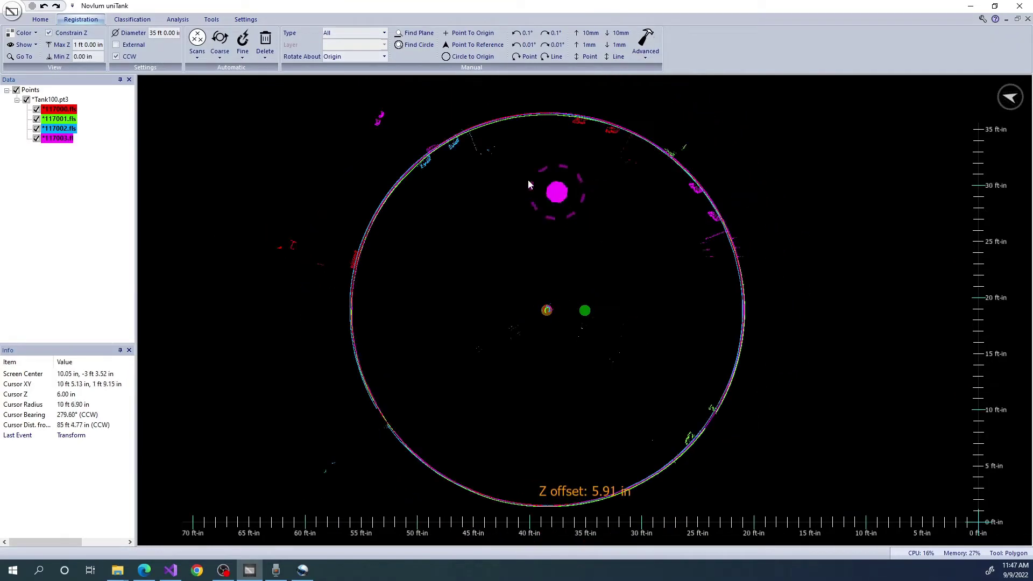
Auto-rotate scans 117001–117003 to 117000 using the 0–1 ft range and 35 ft shell diameter.
click(220, 56)
click(245, 115)
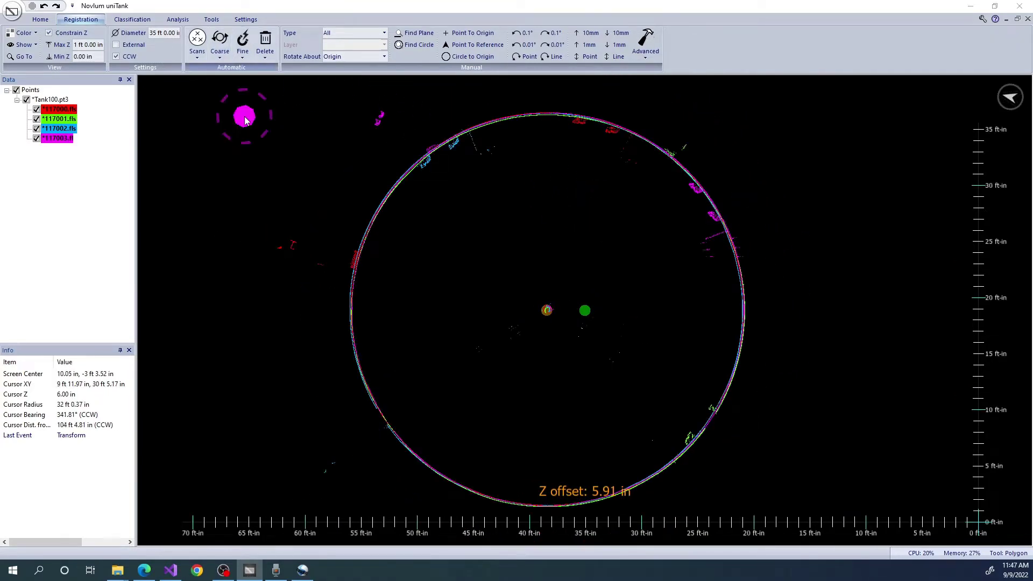
click(551, 363)
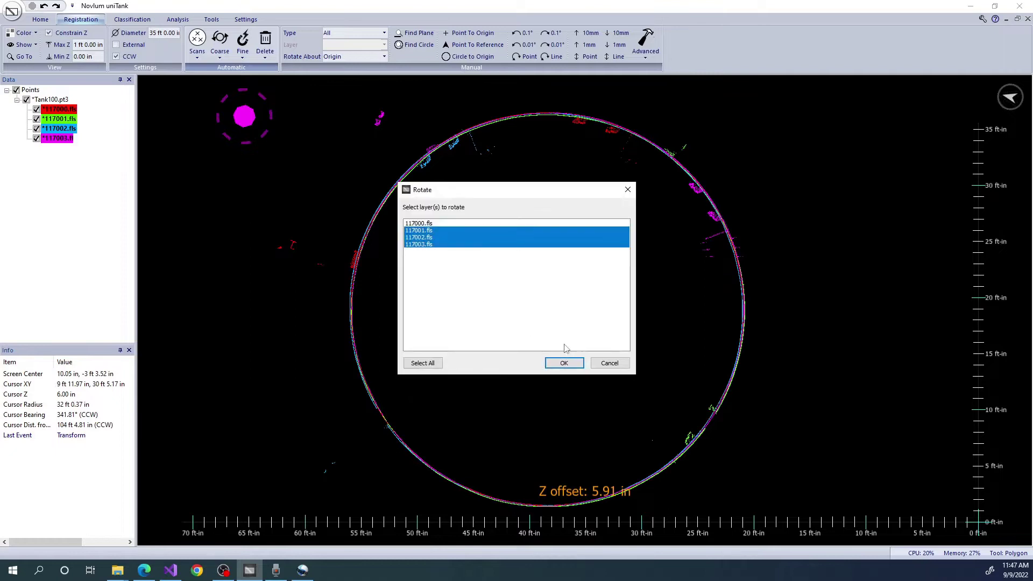
click(566, 364)
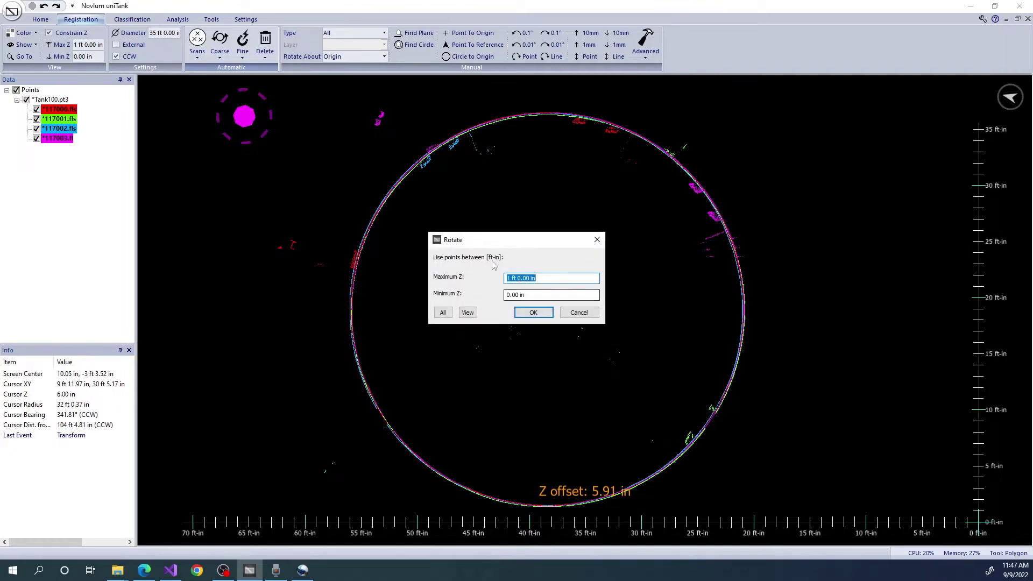
click(531, 312)
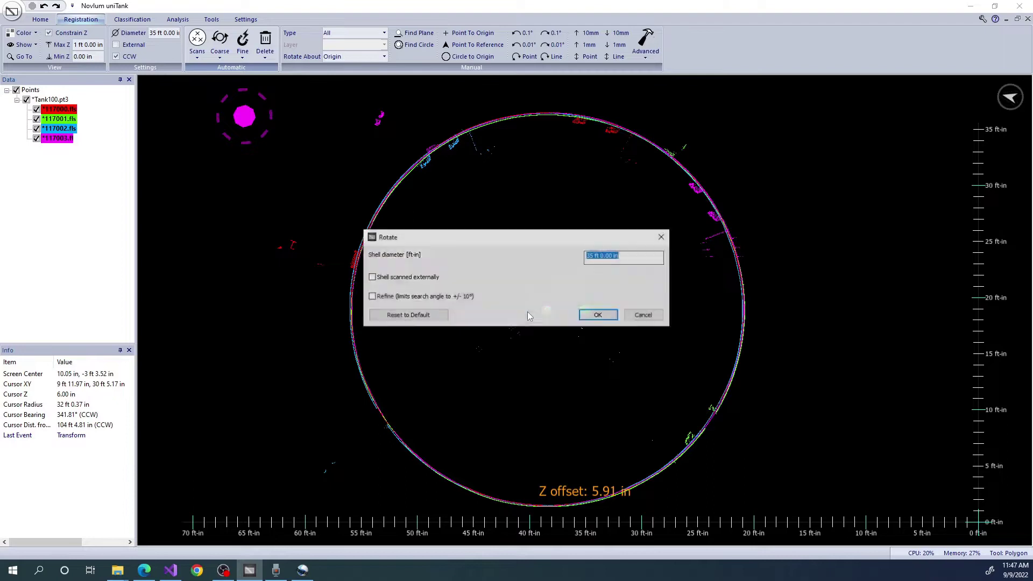
click(599, 315)
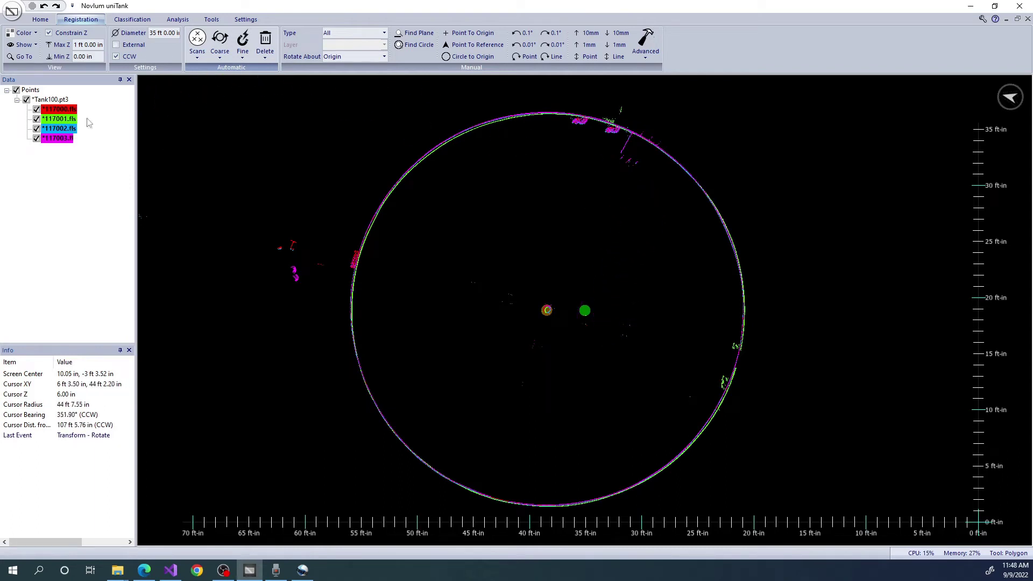
Pick point-cloud layer 117001.fls for manual adjustment and shift it along the tank wall.
click(347, 33)
click(349, 58)
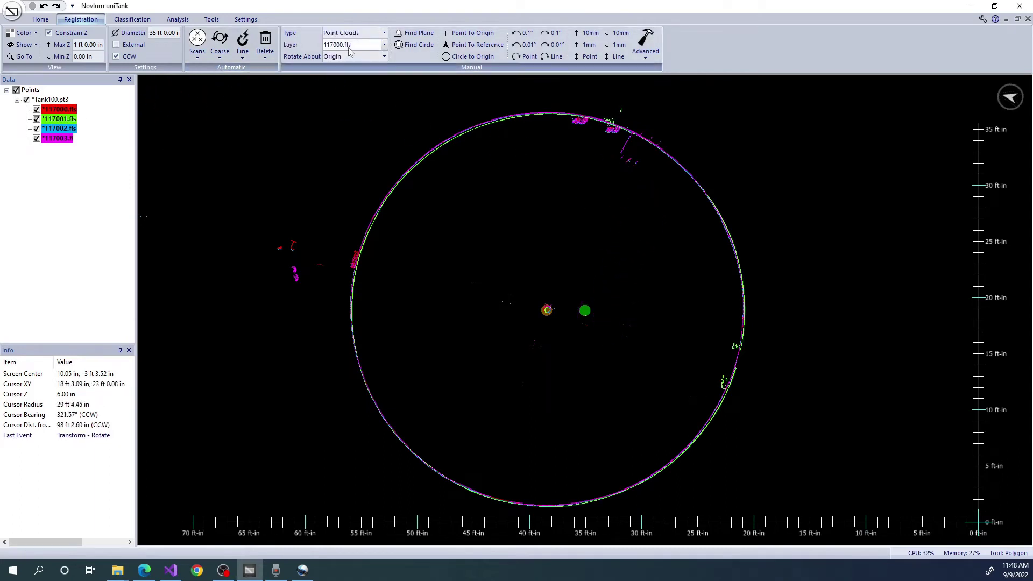
click(345, 68)
middle_drag(661, 213, 627, 226)
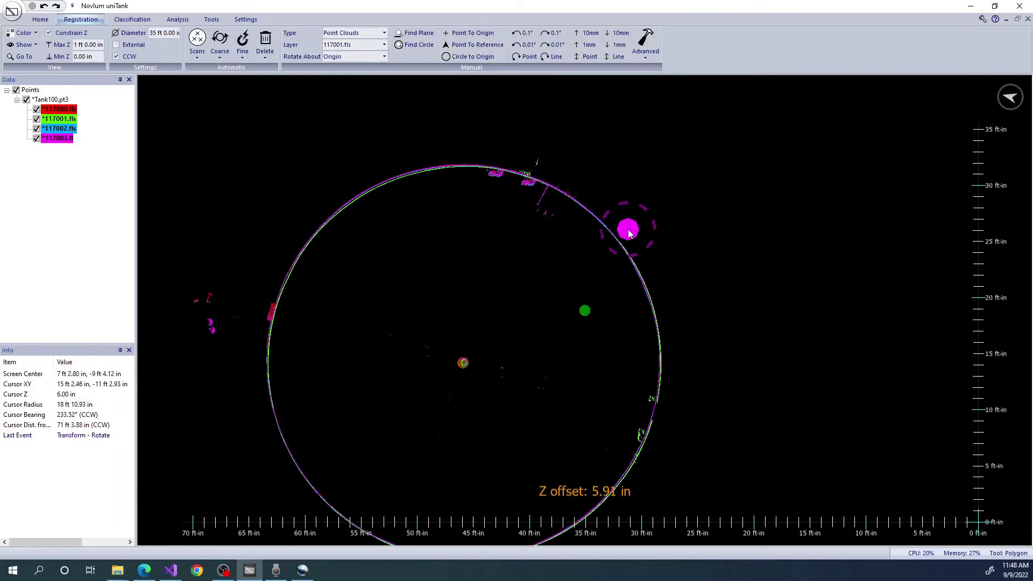
mouse_move(806, 493)
mouse_down()
mouse_move(659, 228)
mouse_move(643, 225)
mouse_up()
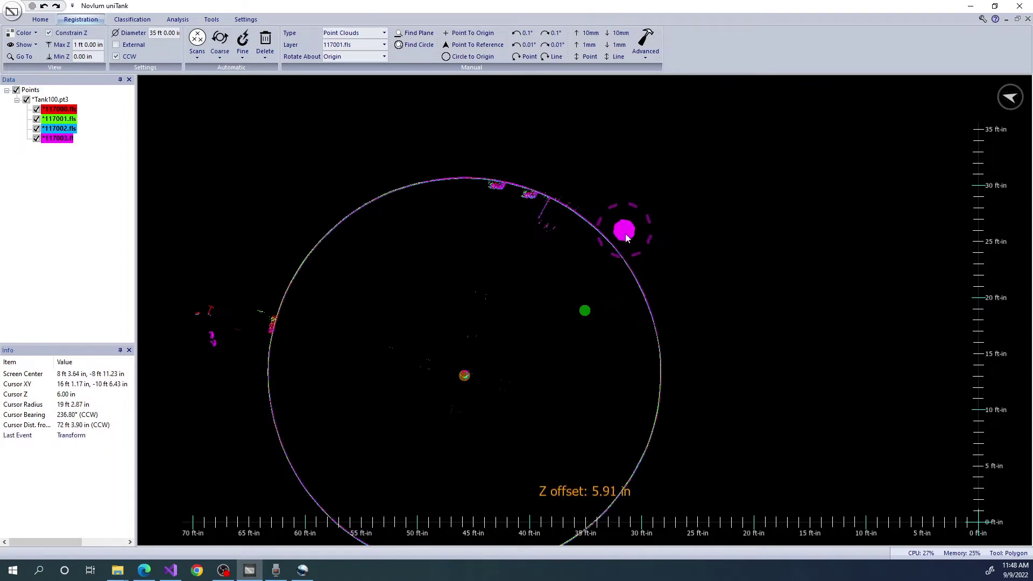
Zoom in, then nudge and rotate scan 117001 to line up its wall fixtures.
middle_drag(622, 233, 634, 287)
scroll(640, 296, up, 1)
scroll(652, 315, up, 2)
scroll(659, 330, up, 1)
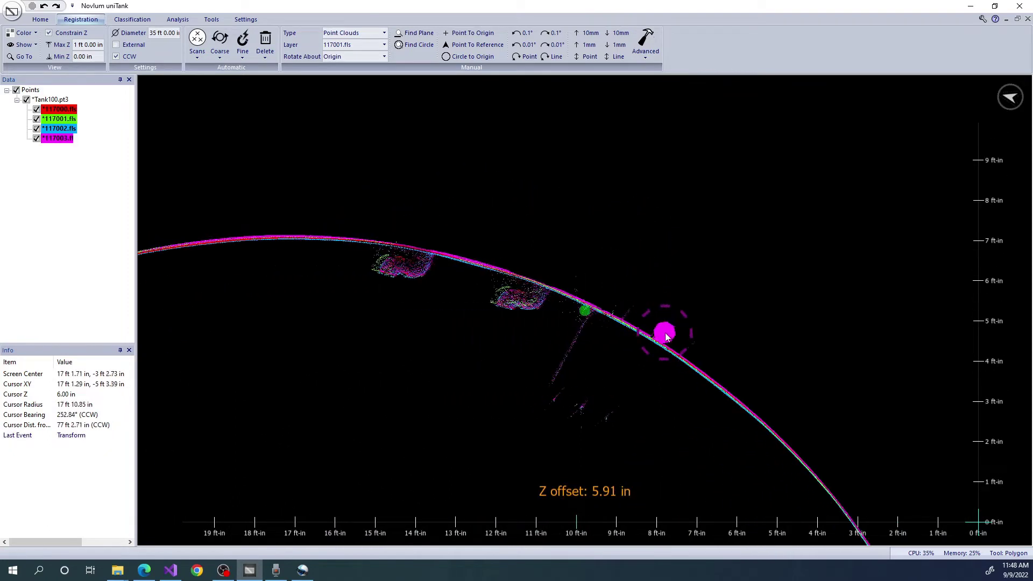
scroll(689, 343, up, 1)
drag(692, 342, 707, 352)
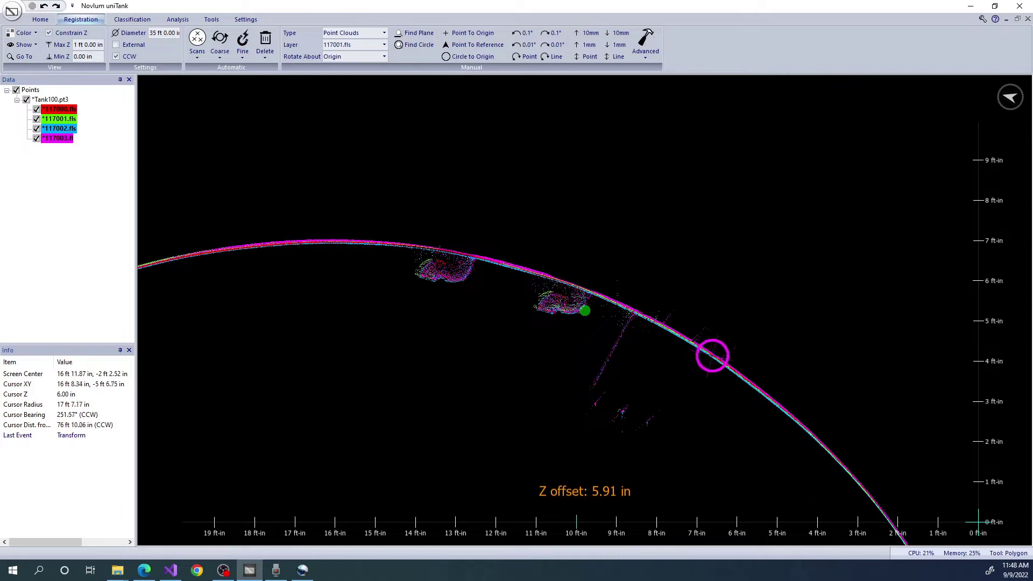
drag(711, 356, 554, 339)
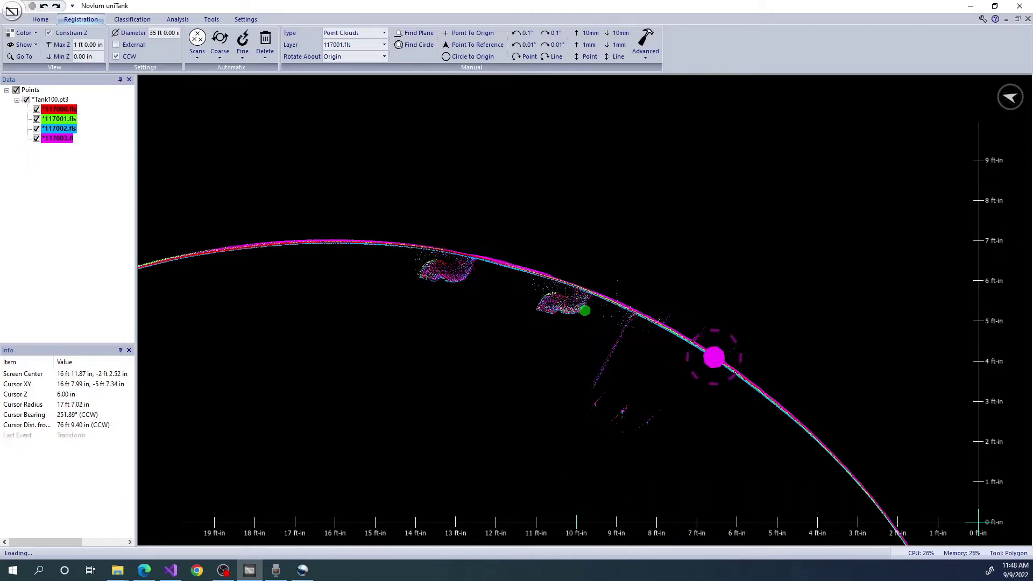
Finish aligning scan 117001 and lower the slice to the −1 to 0 ft floor band.
scroll(565, 344, down, 1)
scroll(591, 352, down, 1)
scroll(600, 356, down, 2)
mouse_move(601, 356)
mouse_down()
mouse_move(606, 311)
mouse_move(583, 369)
mouse_move(276, 108)
mouse_move(180, 134)
mouse_up()
key(Page_Down)
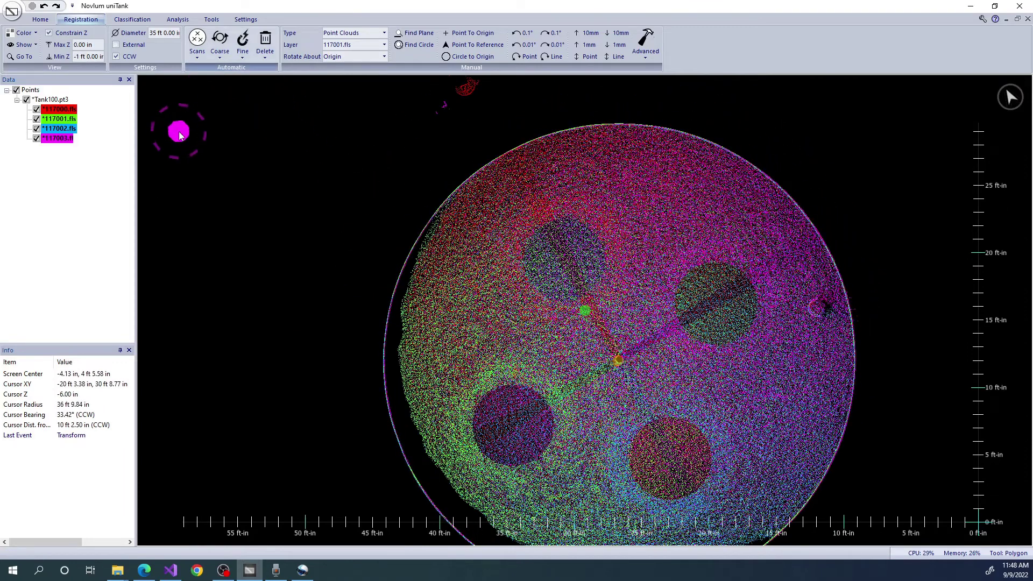
Elevate scans 117001–117003 to scan 117000's floor level and return to the 0–1 ft slice.
scroll(353, 230, down, 1)
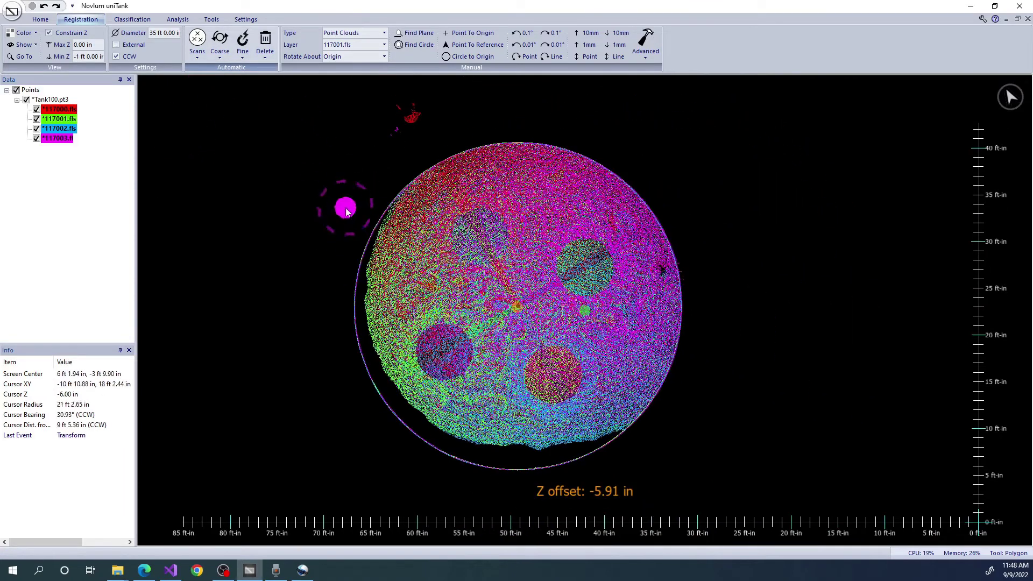
click(220, 44)
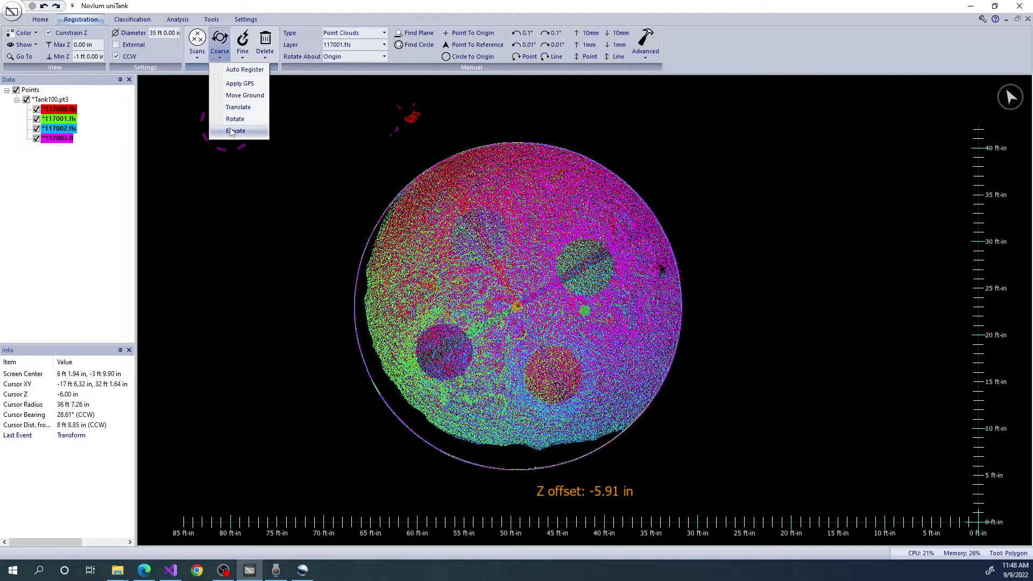
click(231, 134)
key(Return)
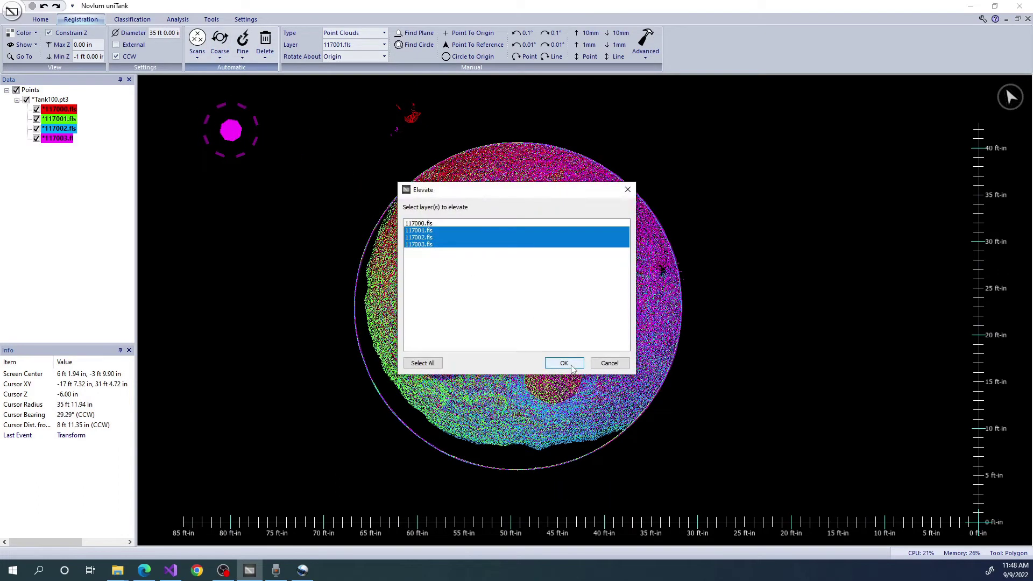
key(Return)
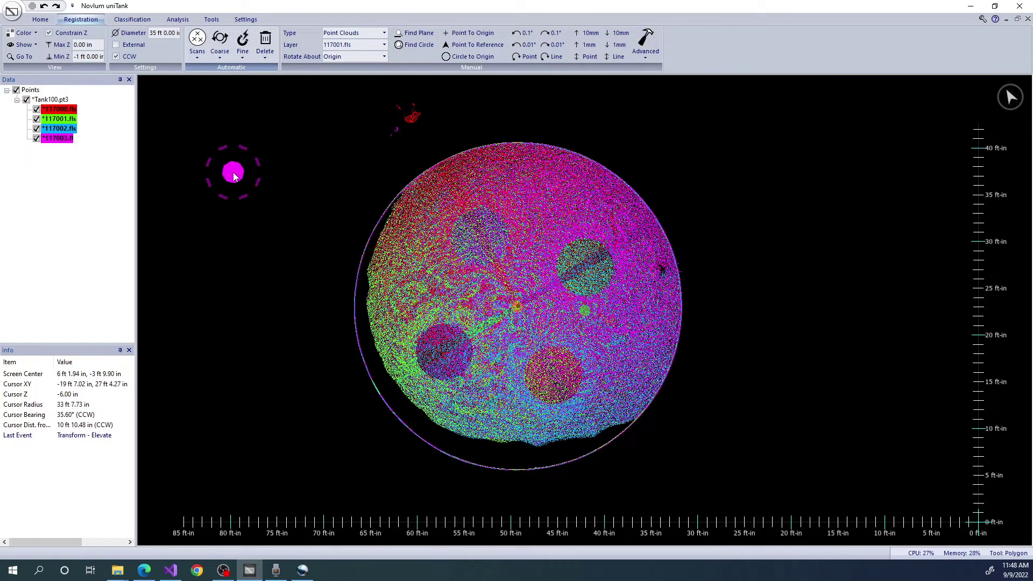
key(Page_Up)
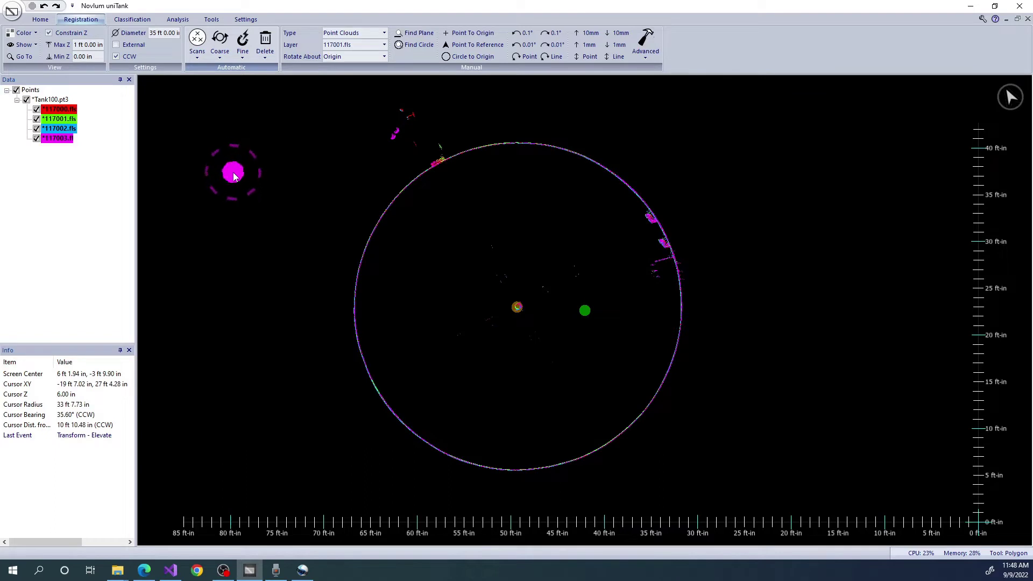
middle_drag(553, 203, 571, 221)
Auto-detect fiducials on all four scans with a 35 ft shell diameter and display them.
click(242, 51)
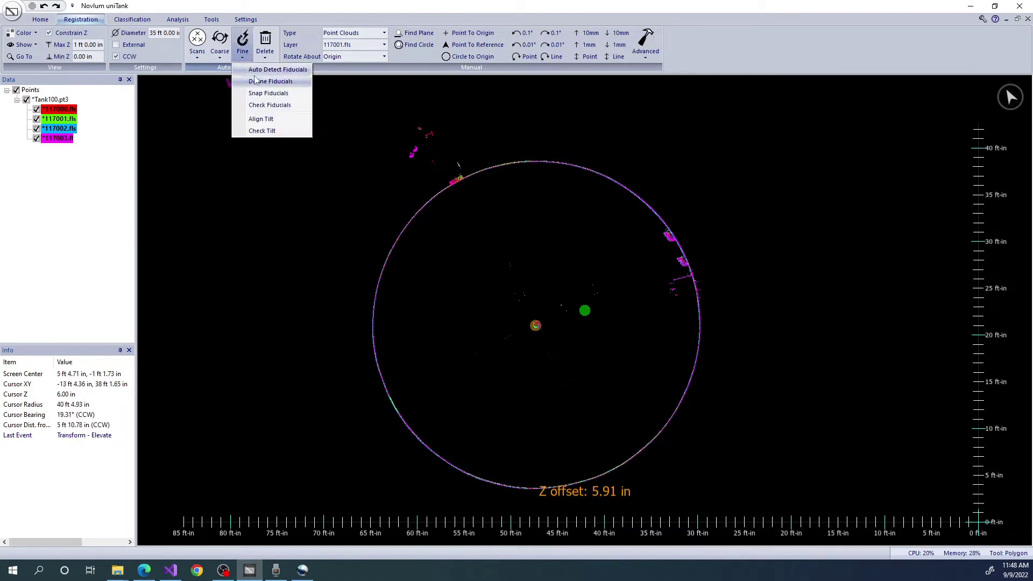
click(258, 70)
click(563, 364)
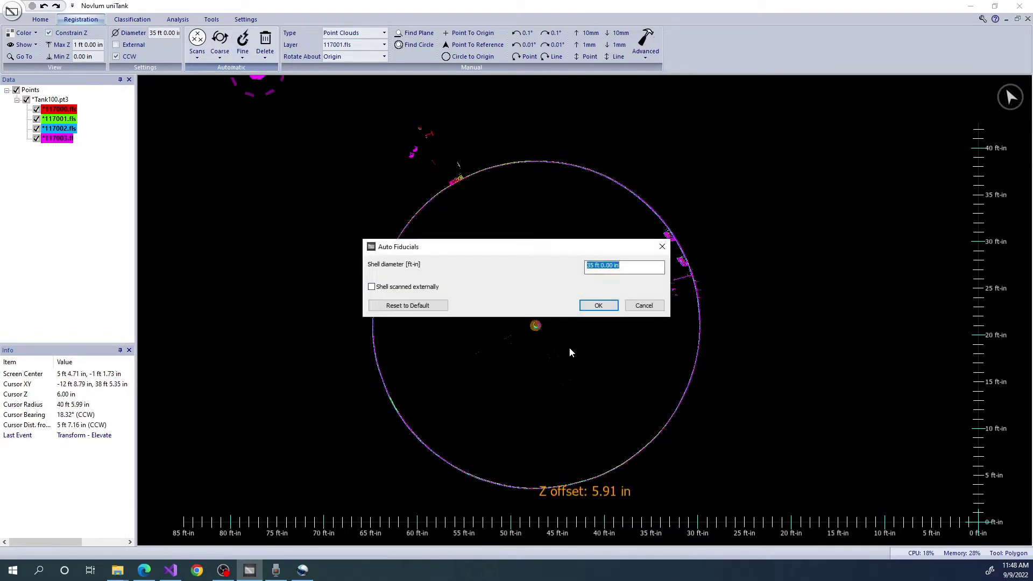
click(598, 305)
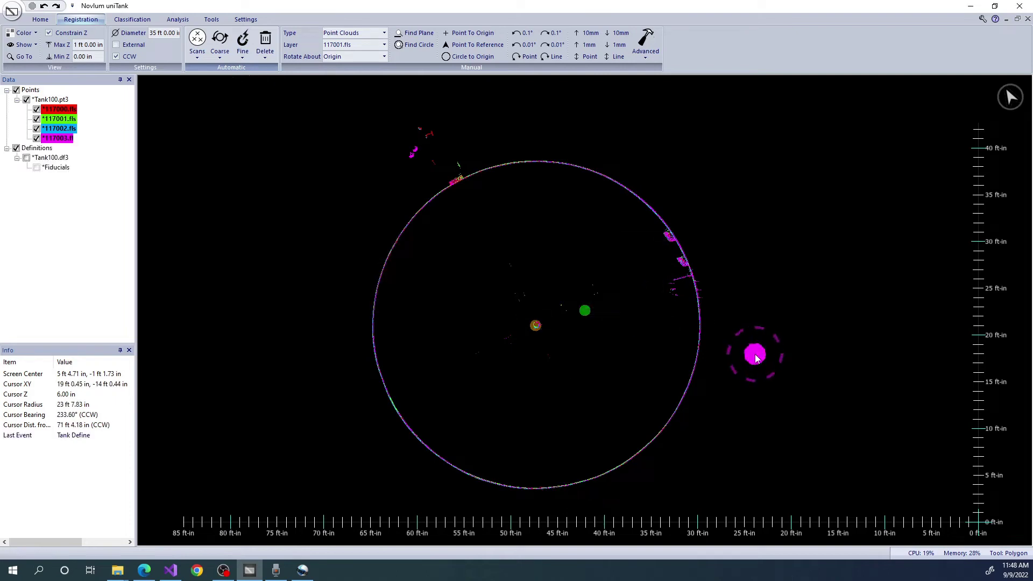
click(36, 168)
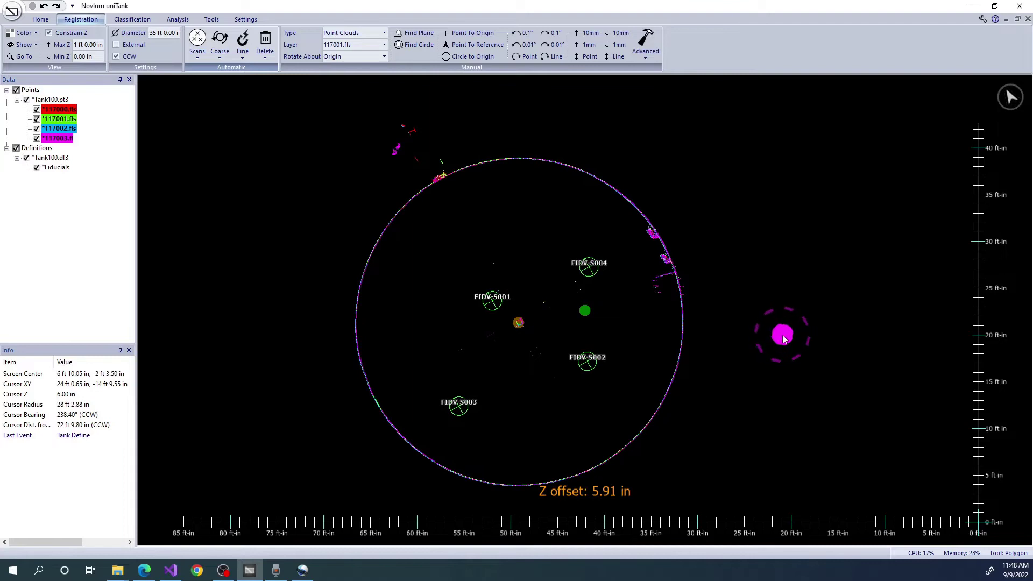
Step through Z slices to review the fiducial markers, ending on the 1–2 ft slice.
key(Page_Up)
key(Page_Up)
key(Page_Up)
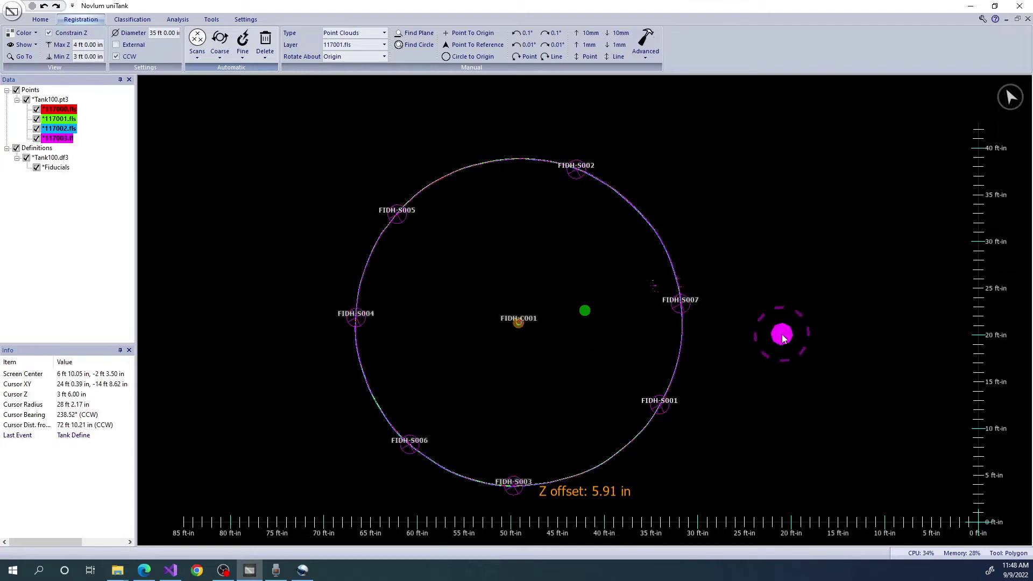
key(Page_Down)
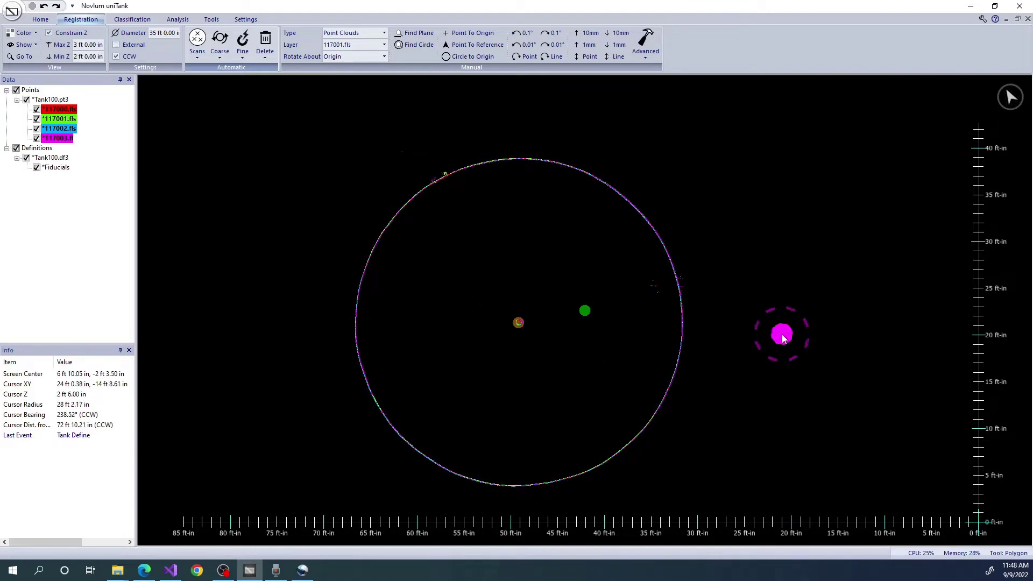
key(Page_Down)
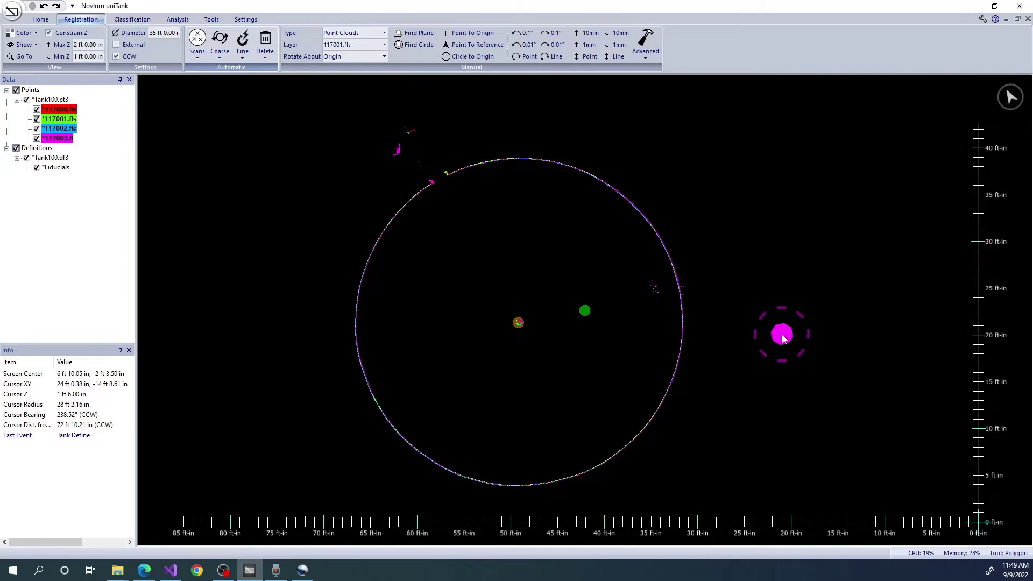
drag(783, 337, 645, 392)
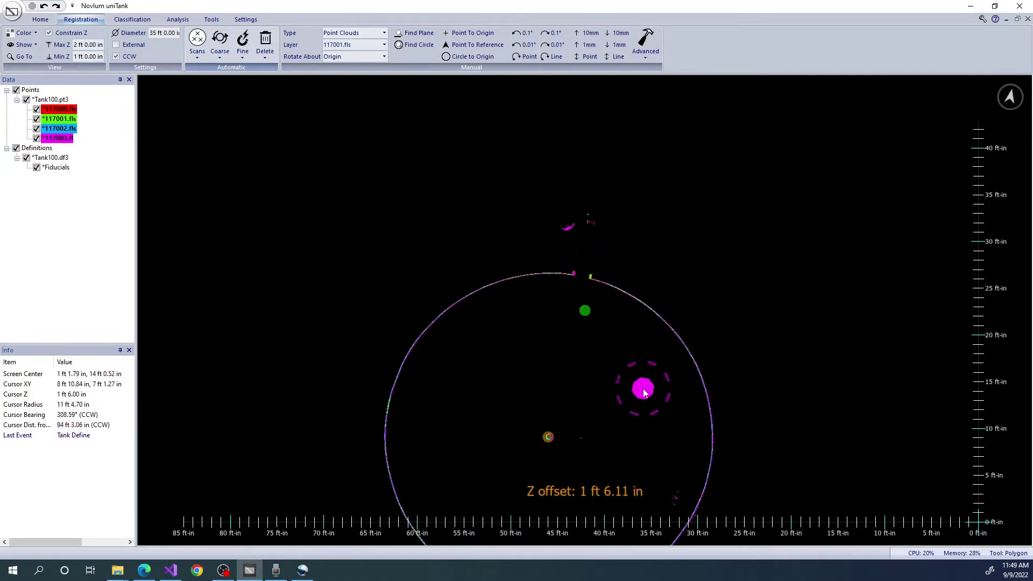
scroll(645, 393, up, 3)
scroll(618, 312, up, 2)
scroll(624, 291, up, 2)
Mark points on the wall opening's features with the Home Point tool.
scroll(649, 330, up, 1)
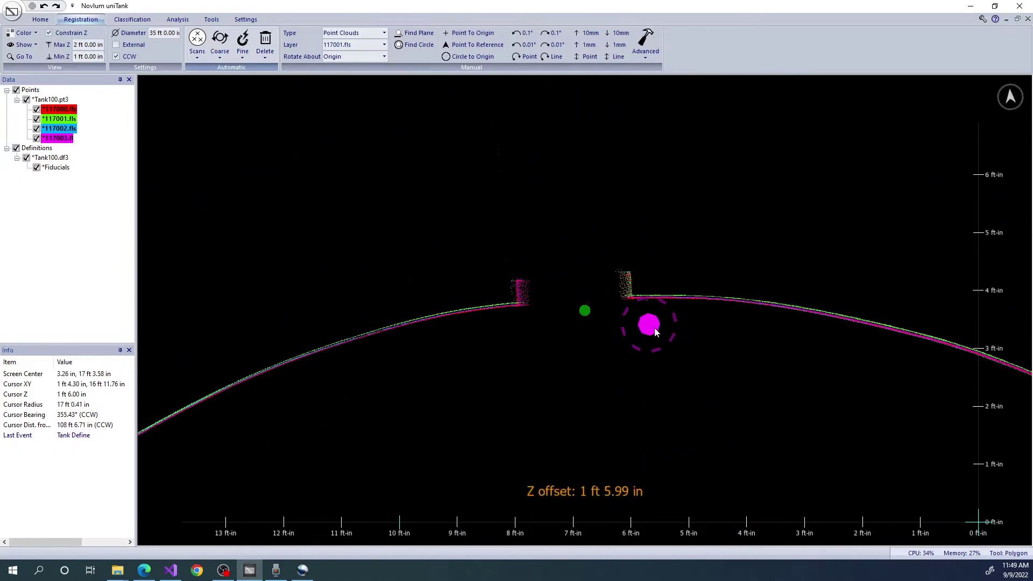
scroll(650, 329, up, 4)
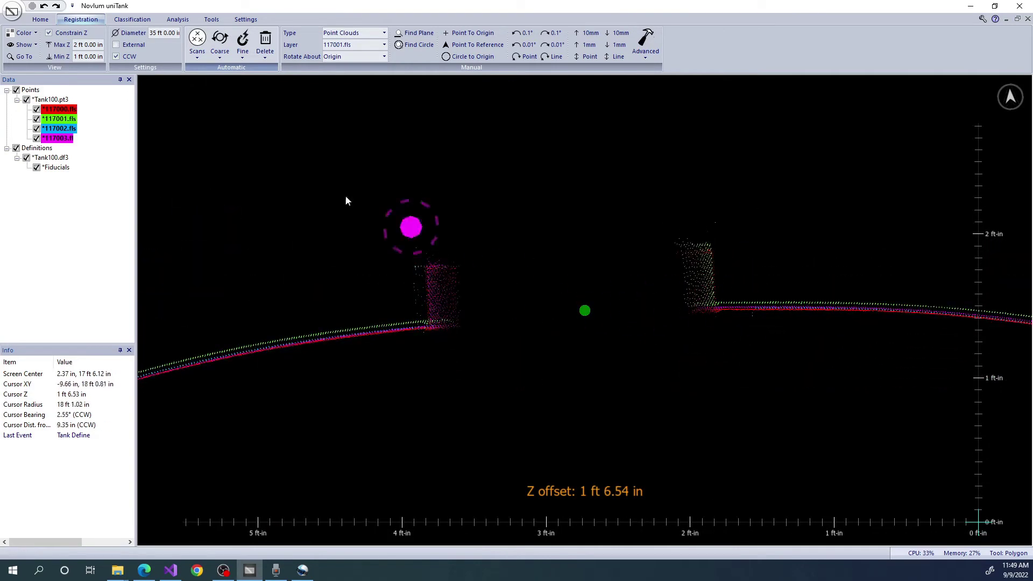
click(46, 20)
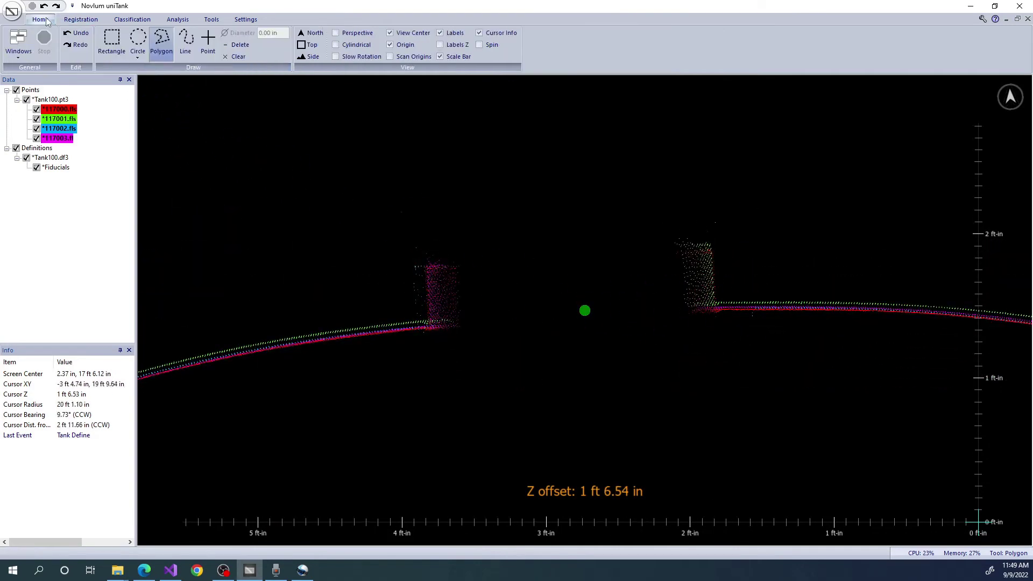
click(207, 41)
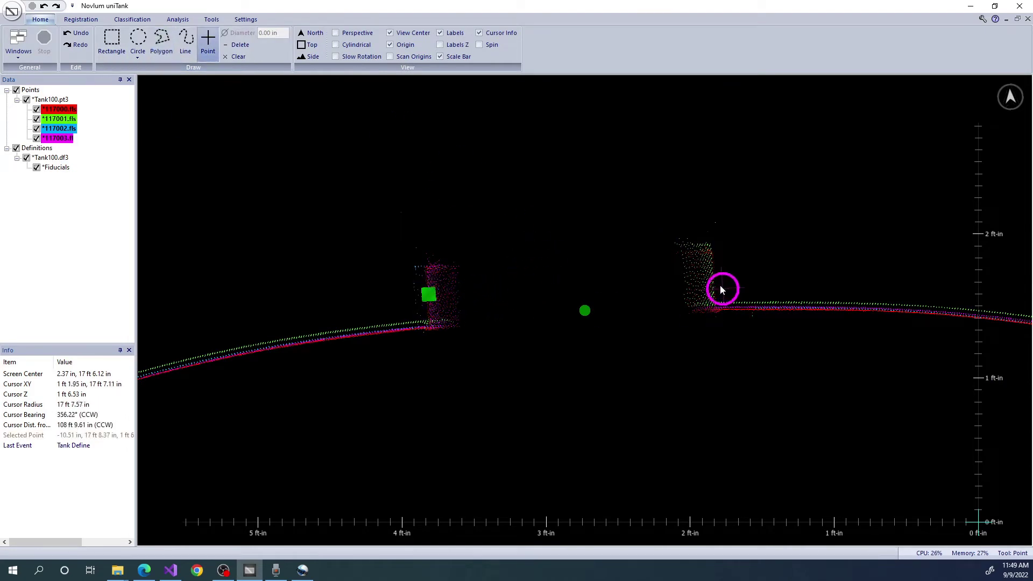
click(713, 272)
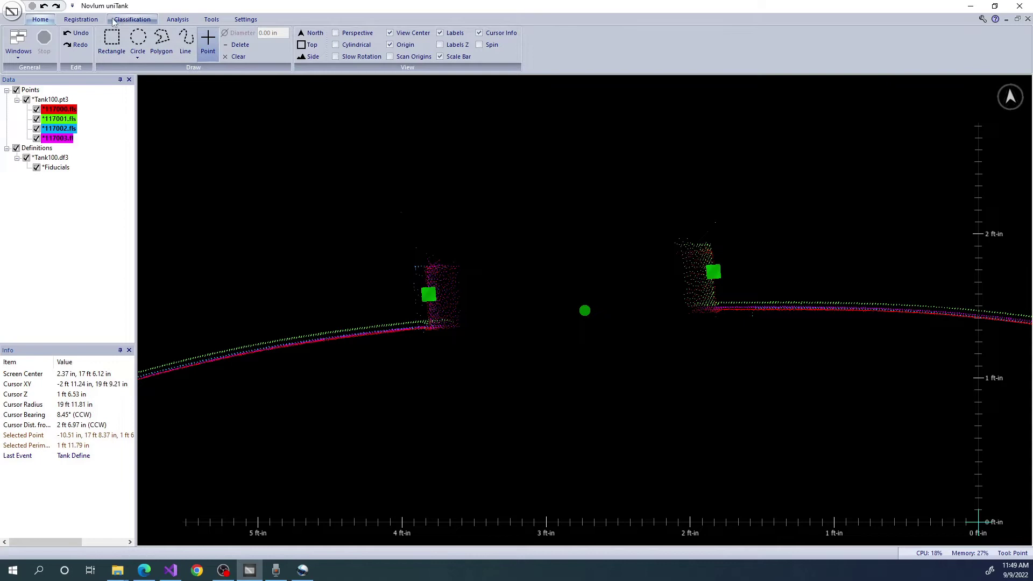
click(125, 20)
Define the marked points as horizontal fiducials FIDH-S008 and FIDH-S009 (horizontal translation and rotation).
click(80, 20)
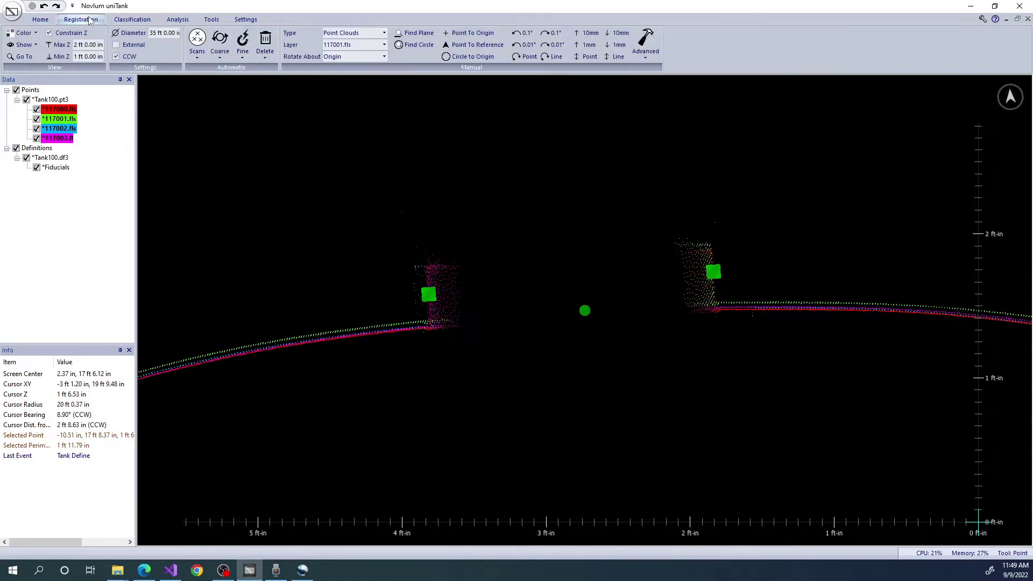
click(242, 54)
click(259, 82)
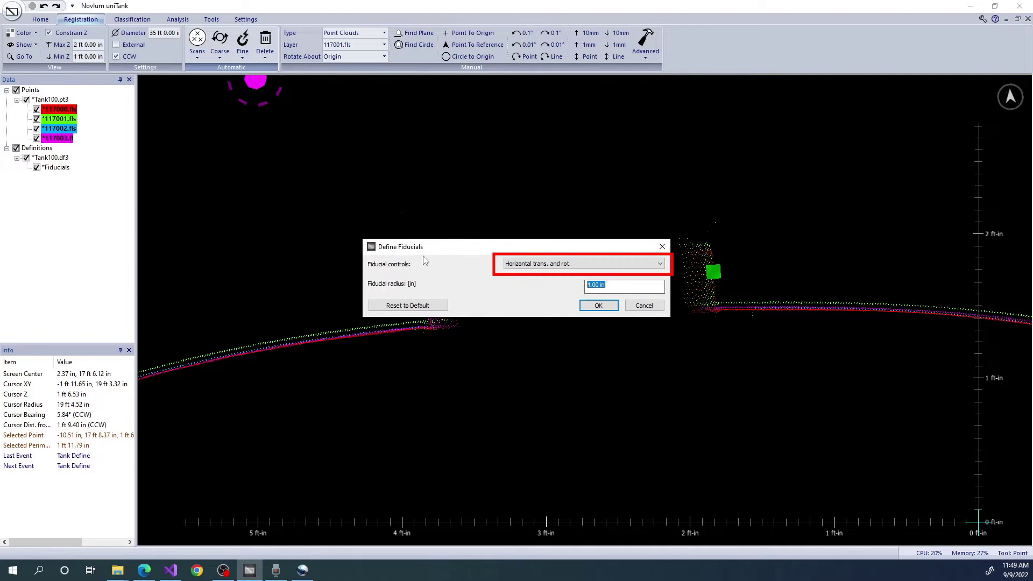
key(Return)
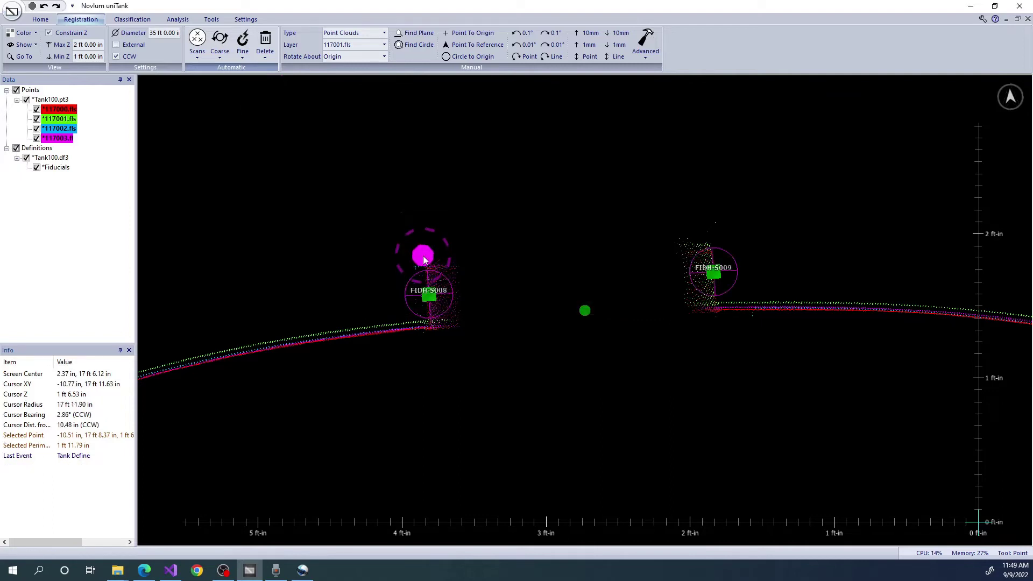
Lower the slice one foot and turn the view onto another stretch of tank wall.
scroll(675, 274, down, 2)
scroll(691, 252, down, 2)
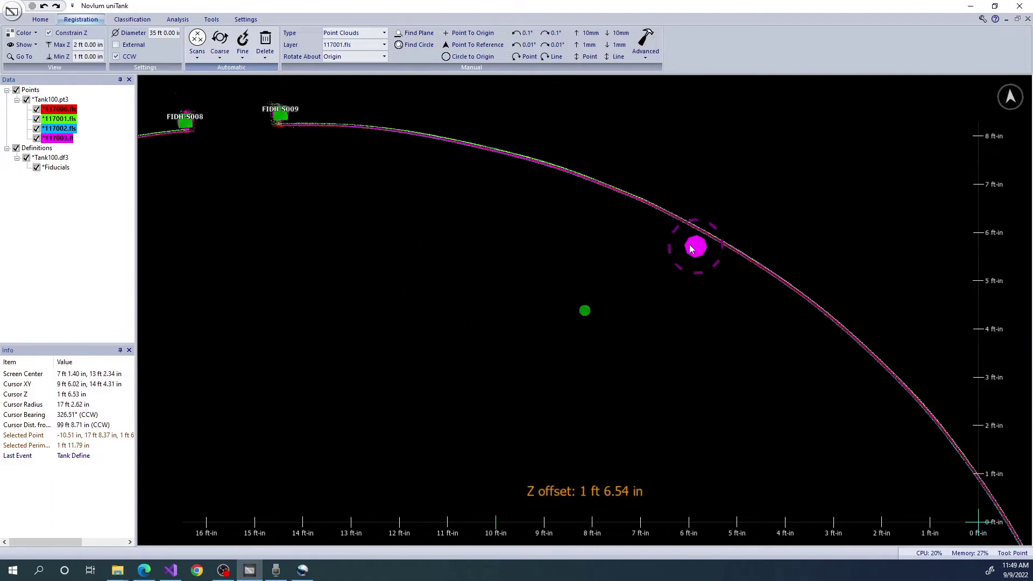
scroll(715, 323, down, 1)
scroll(708, 315, down, 2)
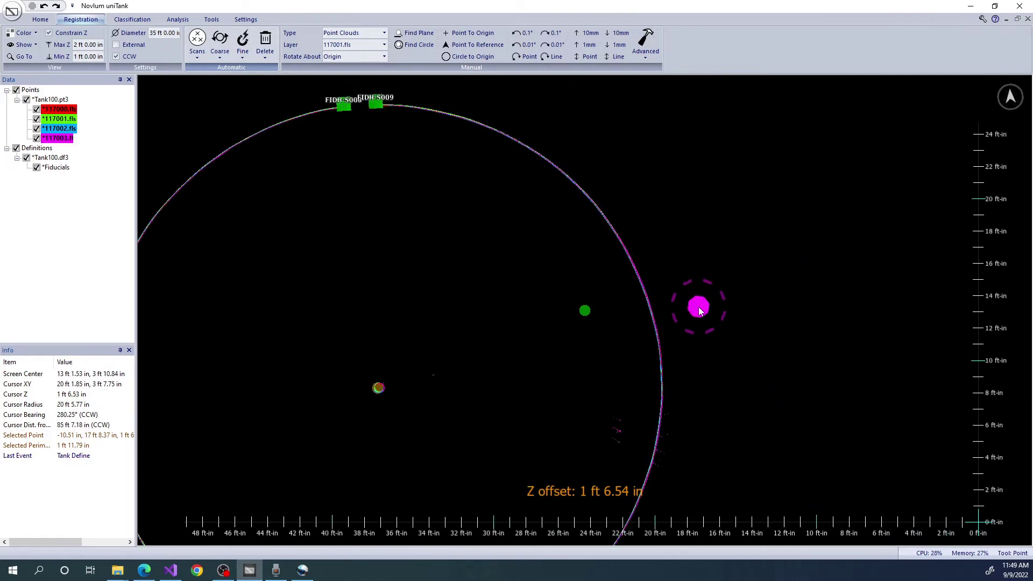
key(Page_Down)
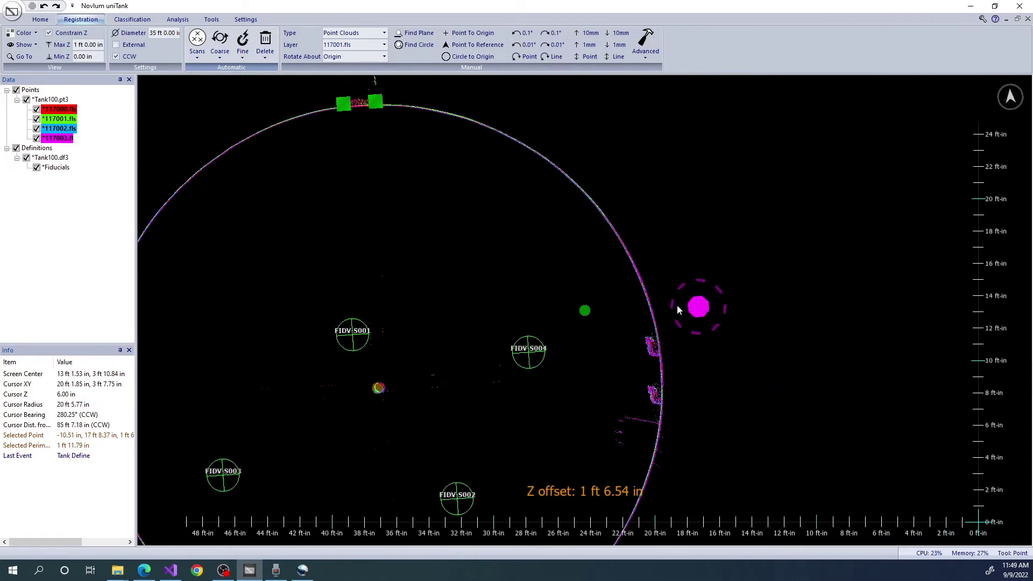
right_drag(678, 310, 661, 438)
scroll(693, 302, up, 2)
scroll(650, 344, up, 2)
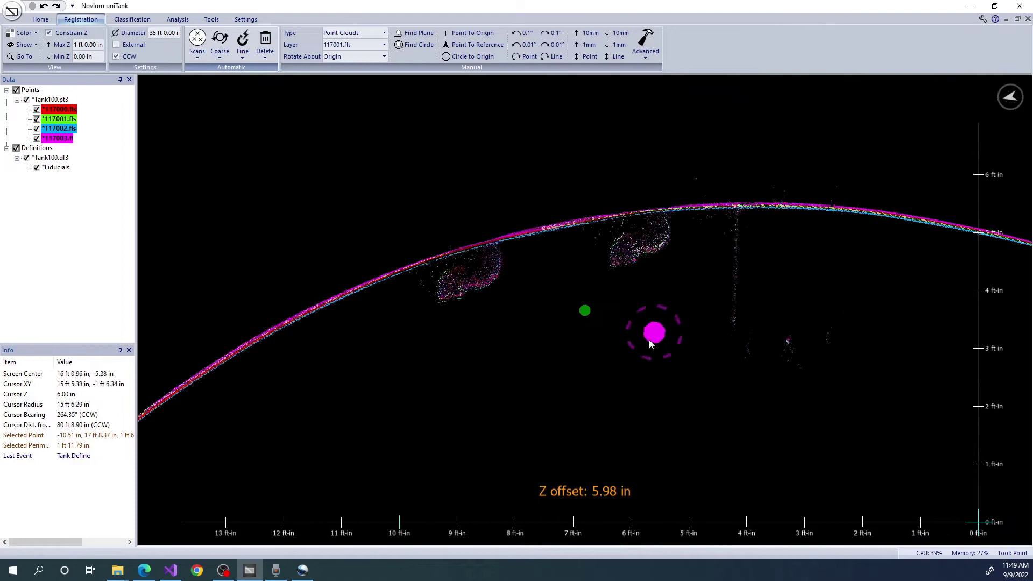
mouse_move(649, 344)
right_down()
mouse_move(648, 291)
mouse_move(627, 290)
right_up()
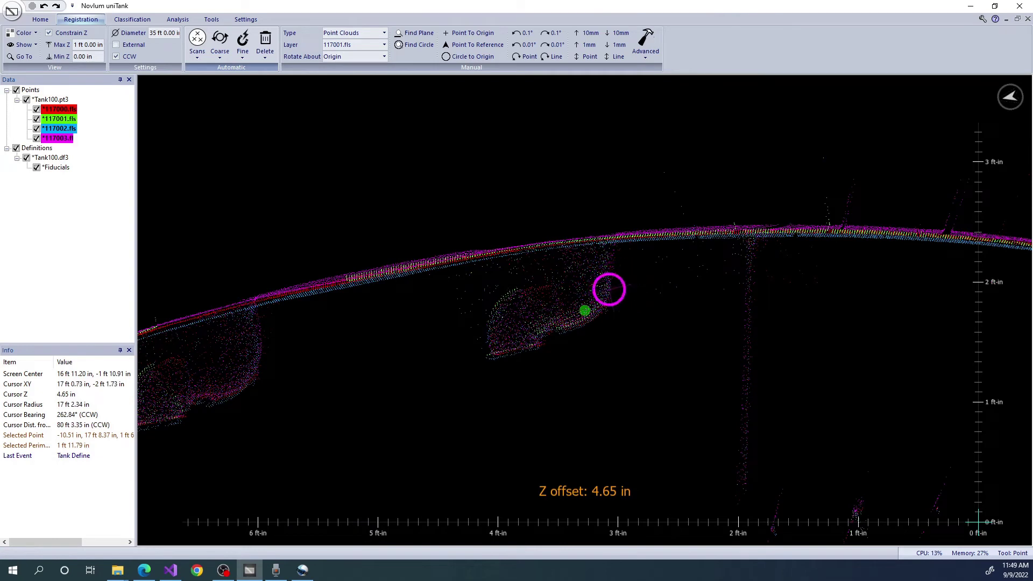
Mark both wall protrusions and define them as fiducials FIDH-S010 and FIDH-S011 with 2.00 in radius.
click(611, 288)
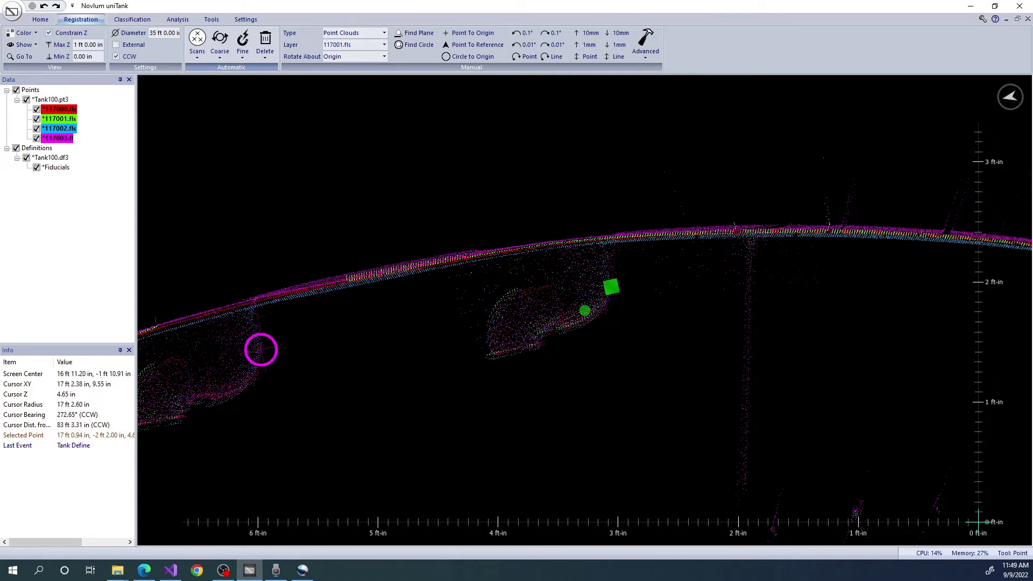
click(247, 94)
click(243, 57)
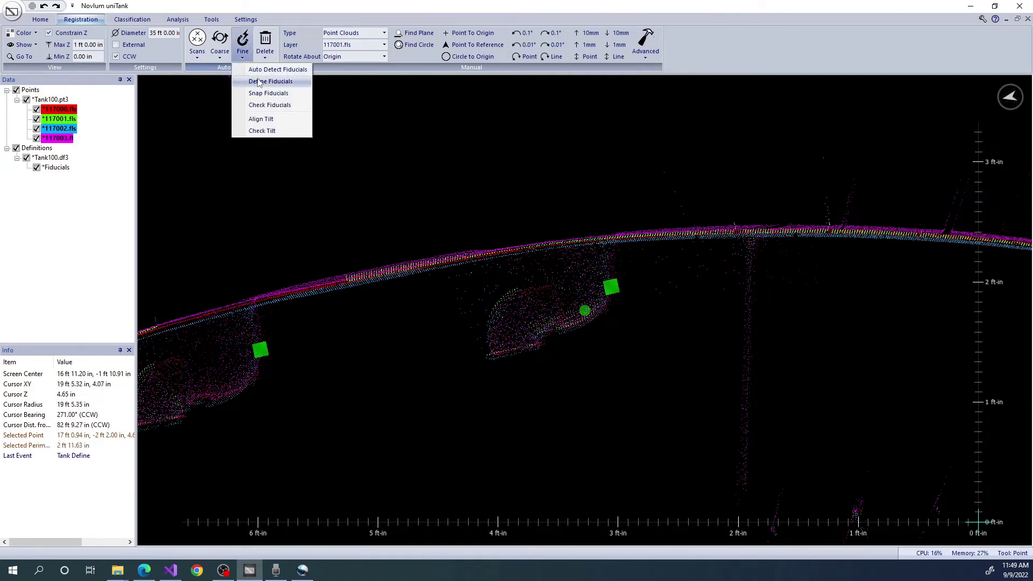
click(261, 84)
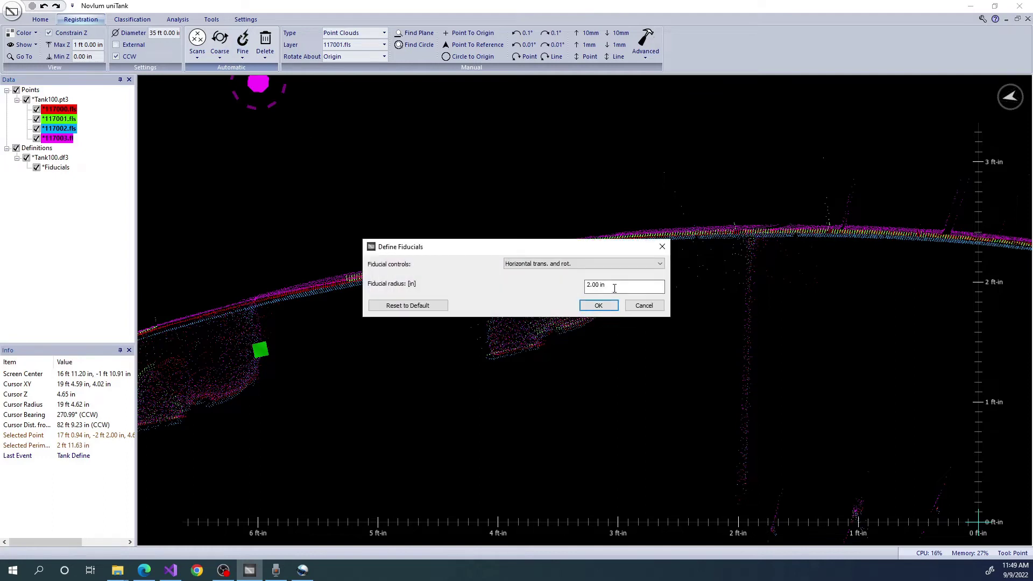
key(Return)
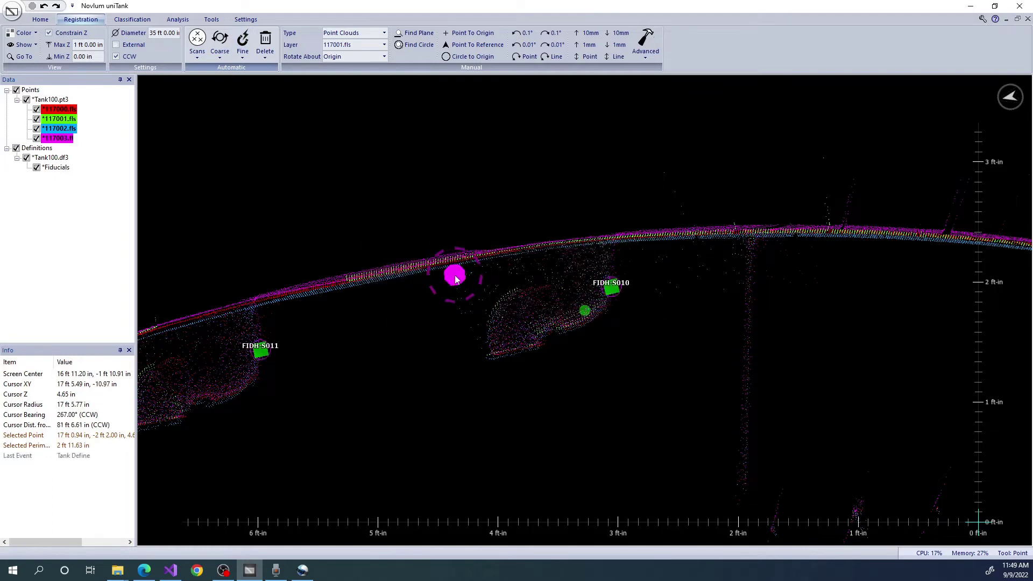
scroll(812, 430, down, 2)
scroll(774, 420, down, 1)
Snap scans 117001–117003 onto 117000.fls by their horizontal fiducials and inspect the result.
scroll(538, 317, up, 1)
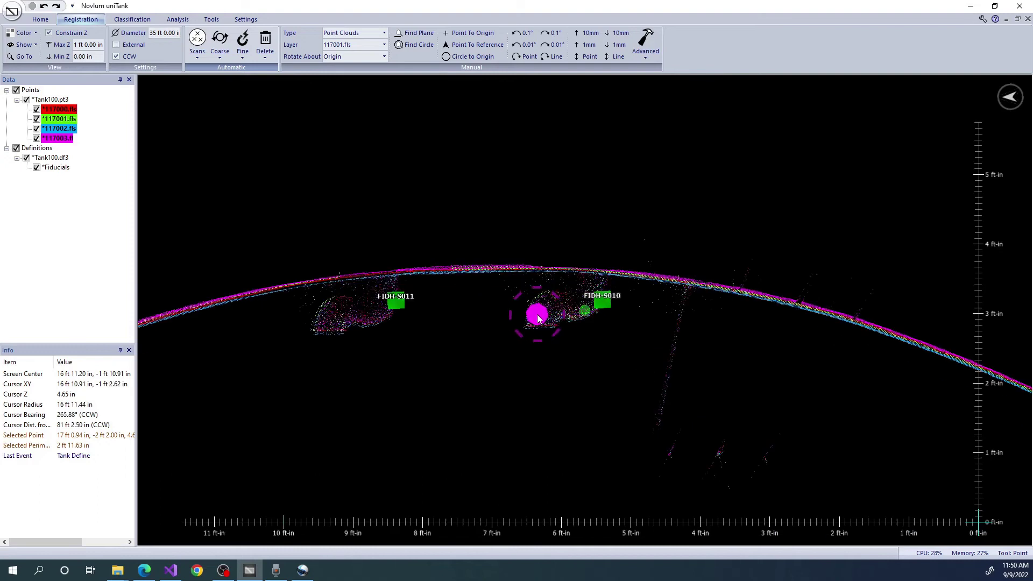
scroll(538, 319, up, 1)
click(245, 47)
click(270, 86)
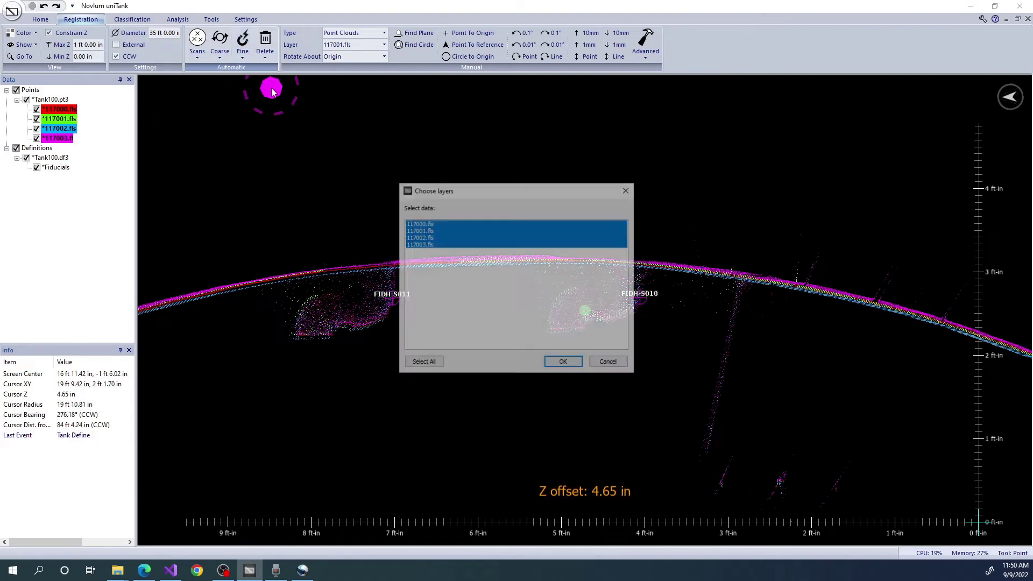
click(564, 363)
drag(422, 231, 434, 247)
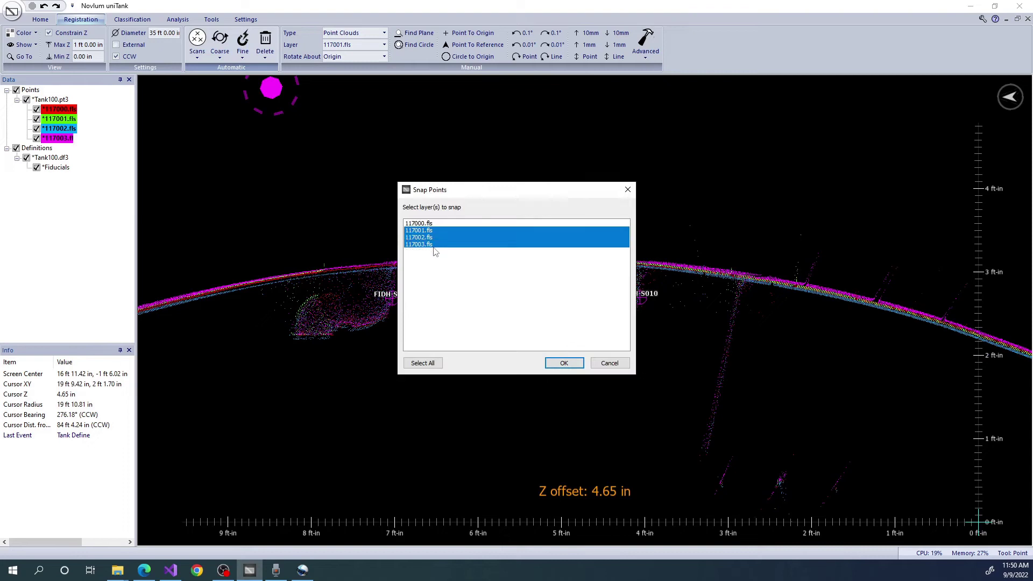
click(559, 367)
click(603, 332)
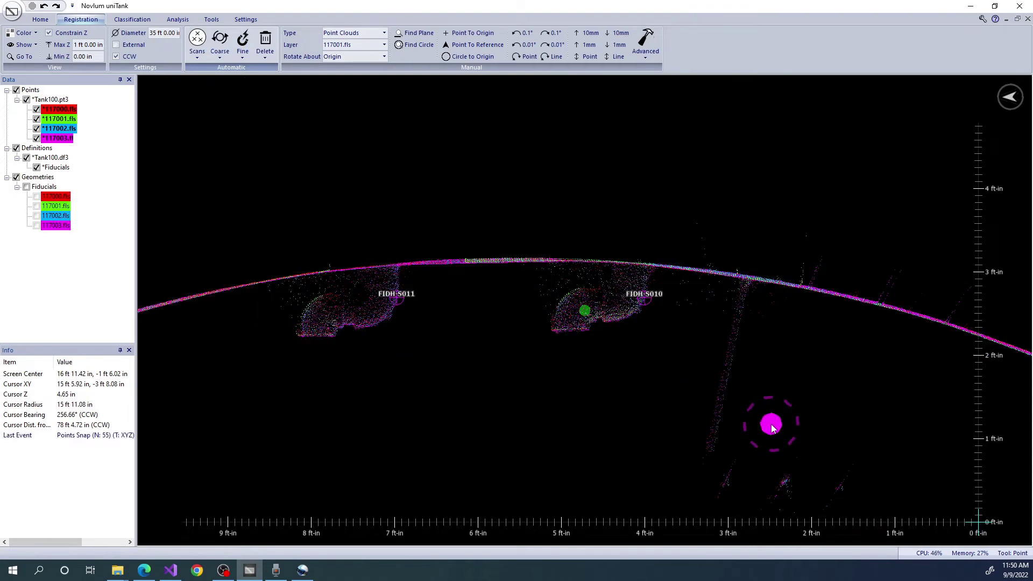
mouse_move(539, 352)
middle_down()
mouse_move(607, 313)
mouse_move(726, 304)
mouse_move(630, 345)
mouse_move(757, 252)
mouse_move(760, 352)
mouse_move(586, 269)
mouse_move(640, 306)
mouse_move(694, 304)
mouse_move(595, 282)
mouse_move(679, 330)
mouse_move(699, 268)
mouse_move(699, 341)
middle_up()
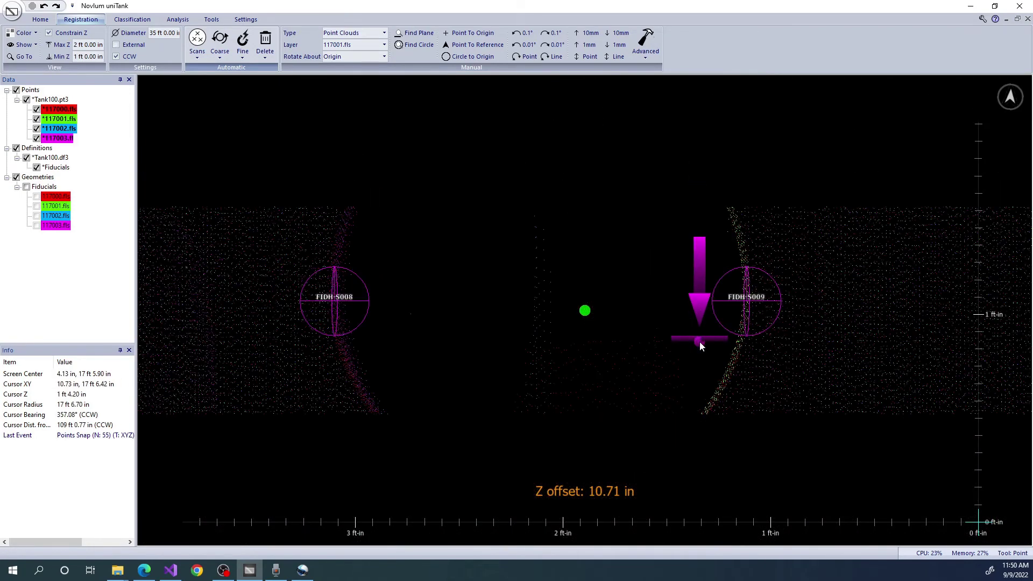
Zoom out to the full tank and drop the slice to −1 to 0 ft, showing FIDV-S001–S004.
drag(715, 352, 757, 376)
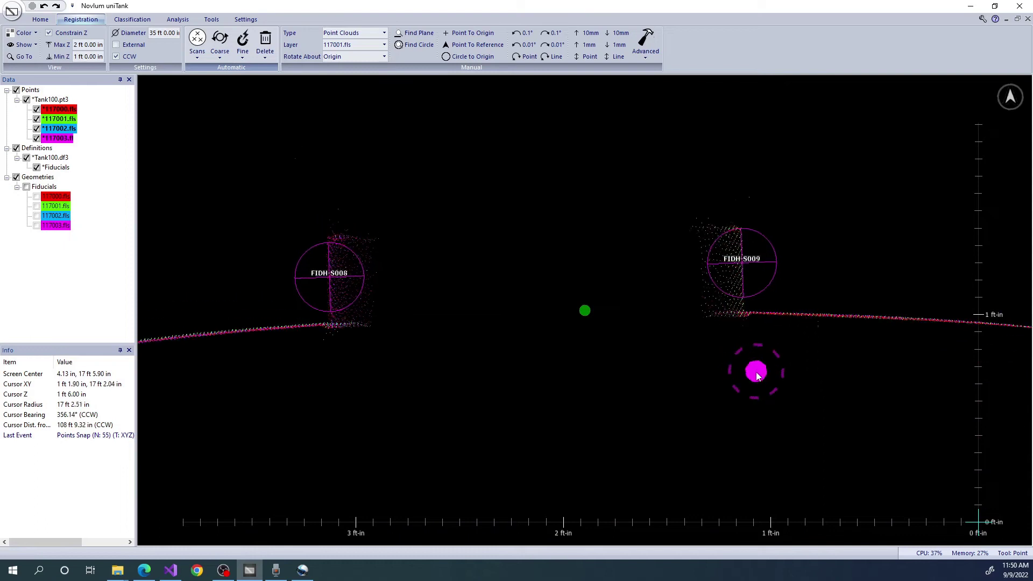
scroll(755, 371, down, 2)
scroll(756, 368, down, 2)
scroll(748, 387, down, 1)
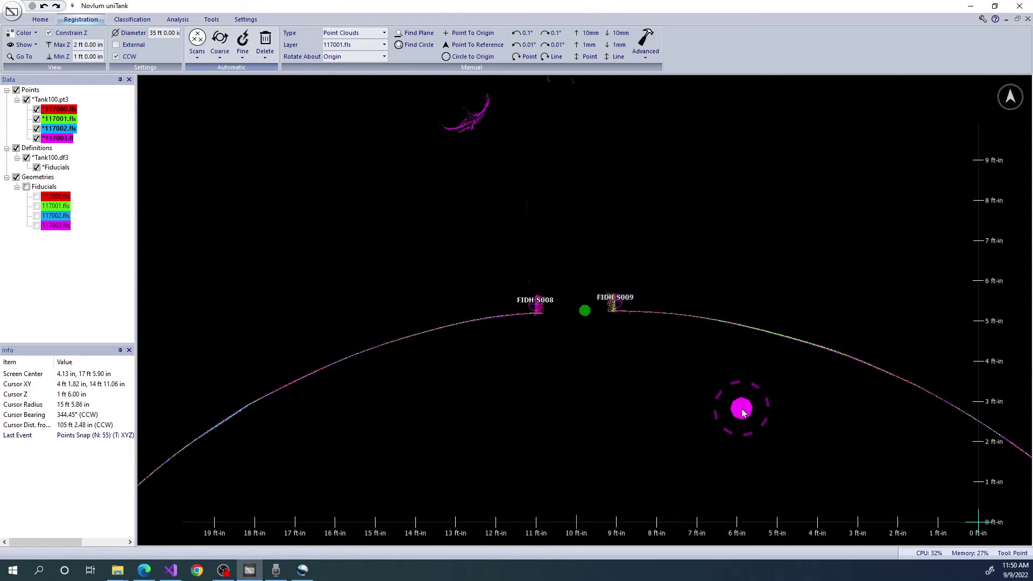
drag(742, 407, 741, 278)
scroll(736, 285, down, 2)
scroll(730, 309, down, 1)
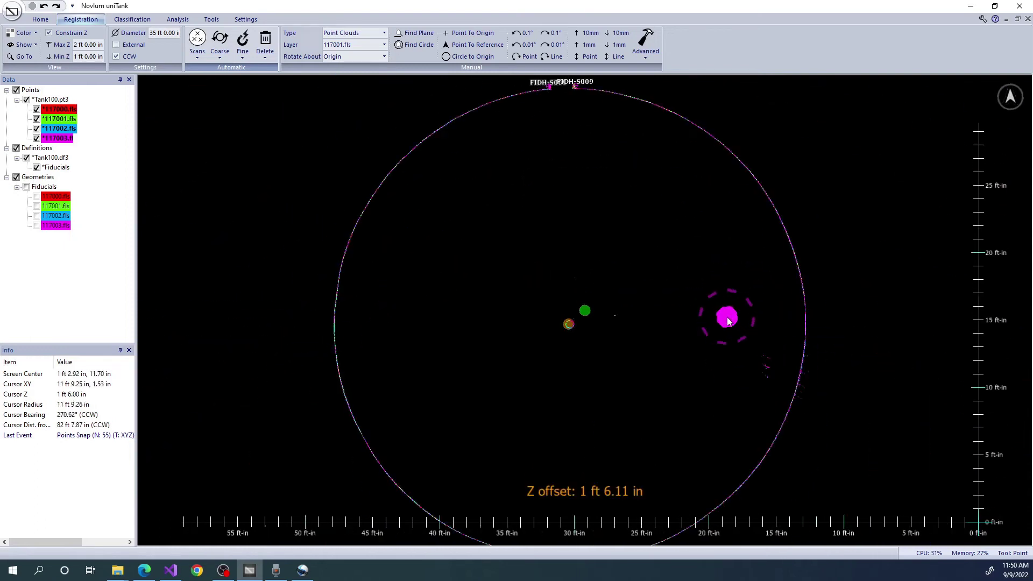
shift+scroll(728, 321, down, 1)
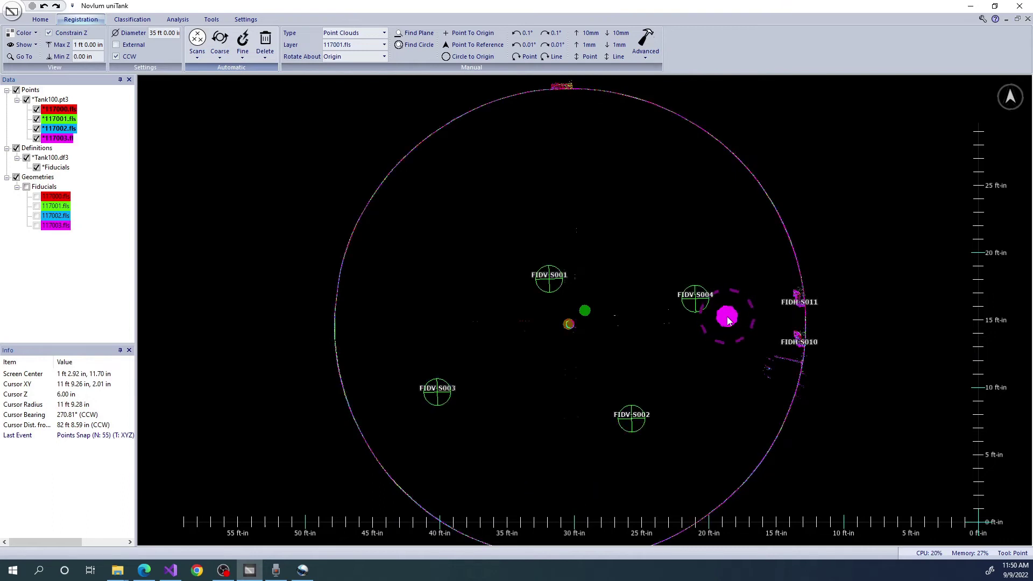
key(Page_Down)
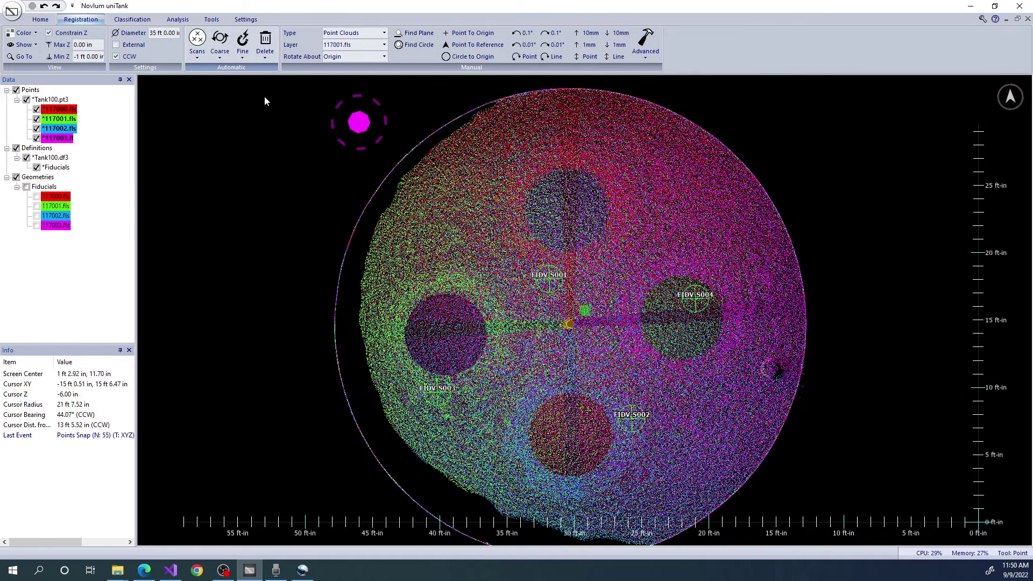
Draw a roughly 34-ft circle around the whole tank floor.
click(40, 20)
click(138, 37)
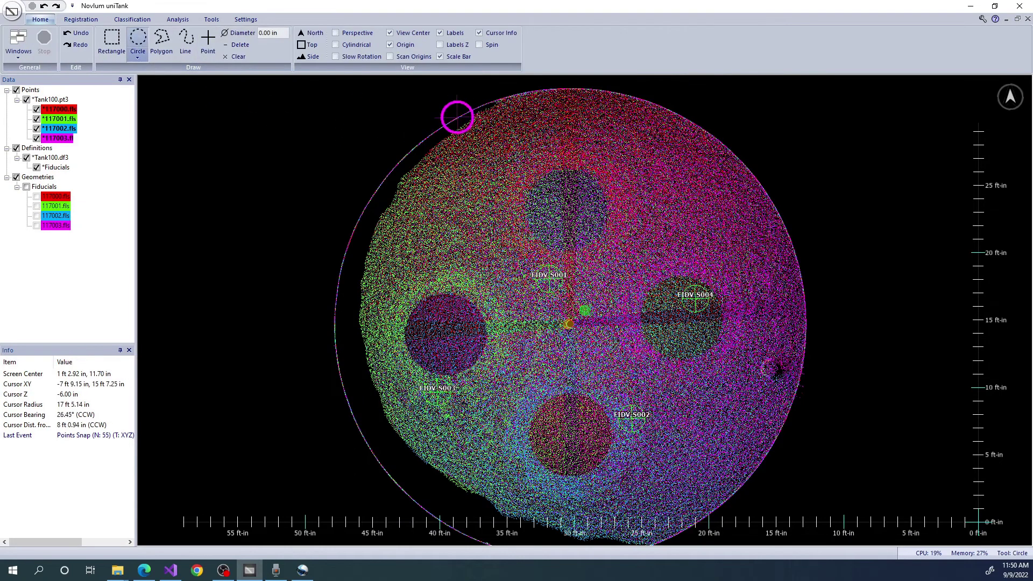
drag(488, 165, 679, 512)
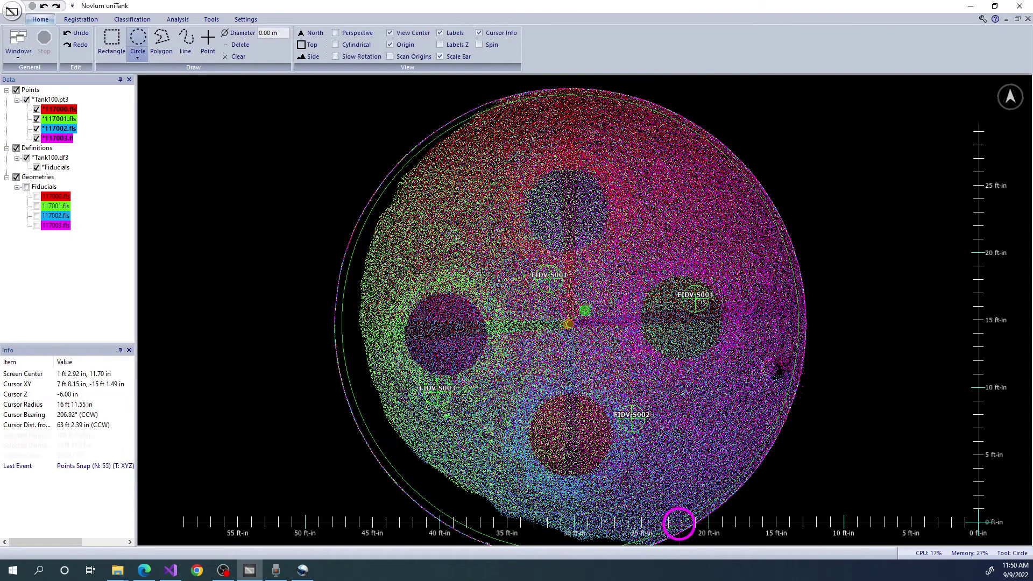
Start defining the circled floor as a surface fiducial using all four scan layers.
click(142, 20)
click(81, 20)
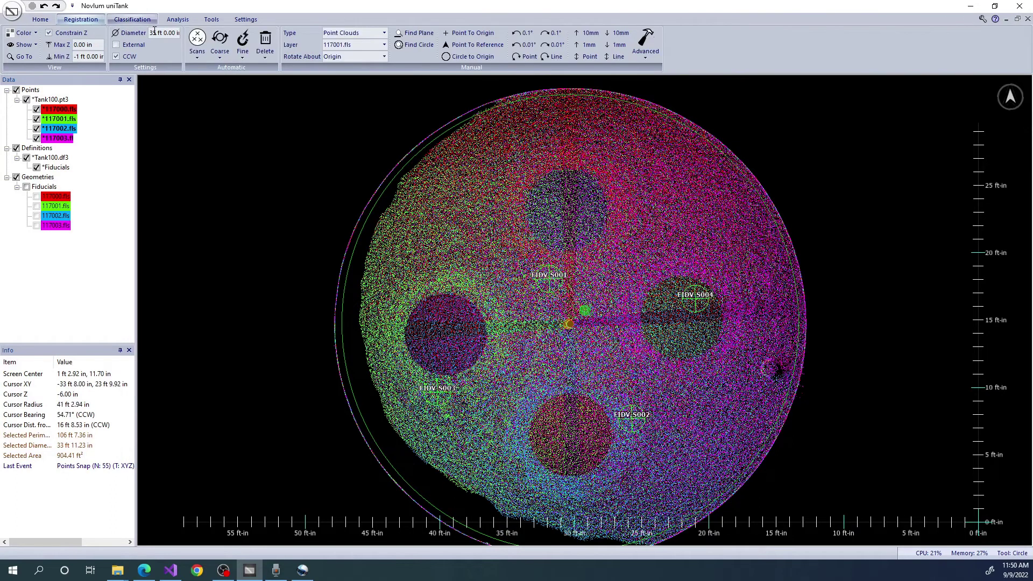
click(242, 46)
click(256, 82)
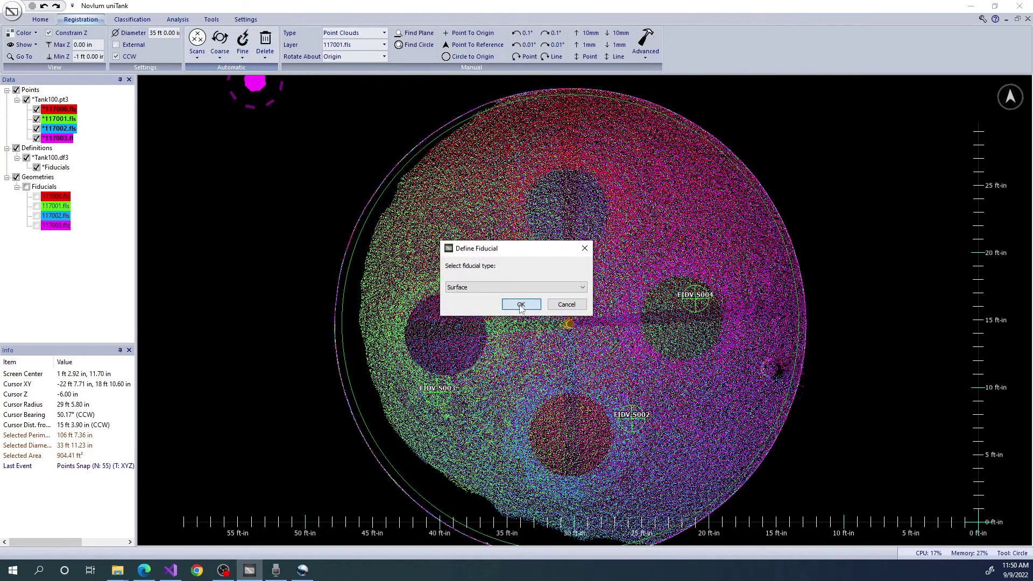
click(521, 305)
click(549, 363)
click(566, 237)
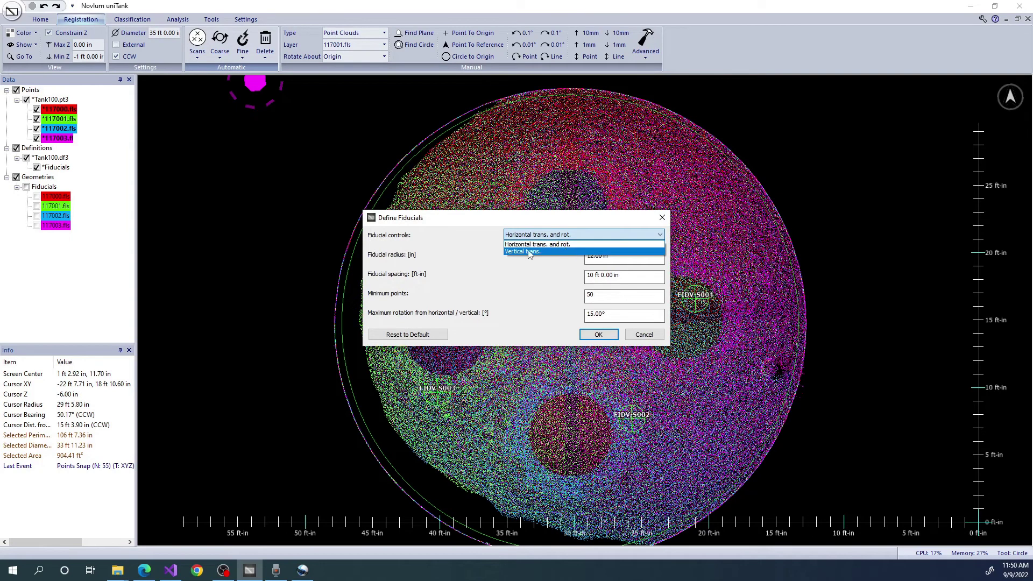